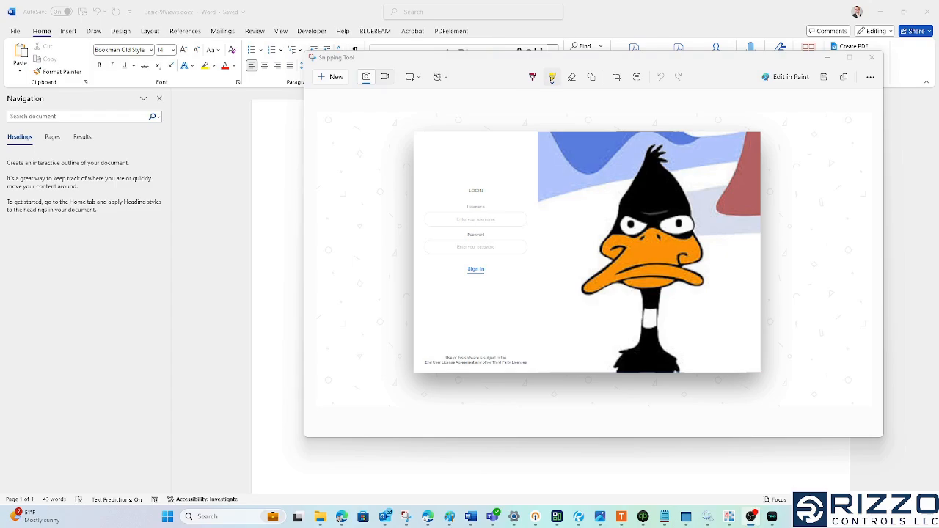
Step: Review the captured sample login screen and the custom login objective and requirements in the BasicPXViews.docx document
{"action": "left_click_drag", "start_coordinate": [530, 64], "coordinate": [455, 1]}
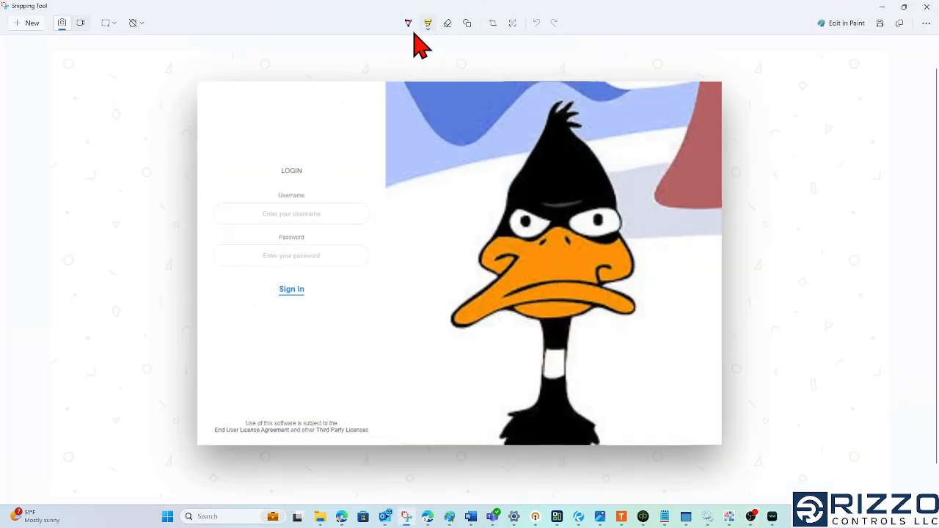
{"action": "mouse_move", "coordinate": [617, 92]}
{"action": "left_mouse_down"}
{"action": "mouse_move", "coordinate": [570, 419]}
{"action": "mouse_move", "coordinate": [553, 148]}
{"action": "mouse_move", "coordinate": [554, 191]}
{"action": "mouse_move", "coordinate": [675, 193]}
{"action": "mouse_move", "coordinate": [688, 185]}
{"action": "mouse_move", "coordinate": [596, 278]}
{"action": "left_mouse_up"}
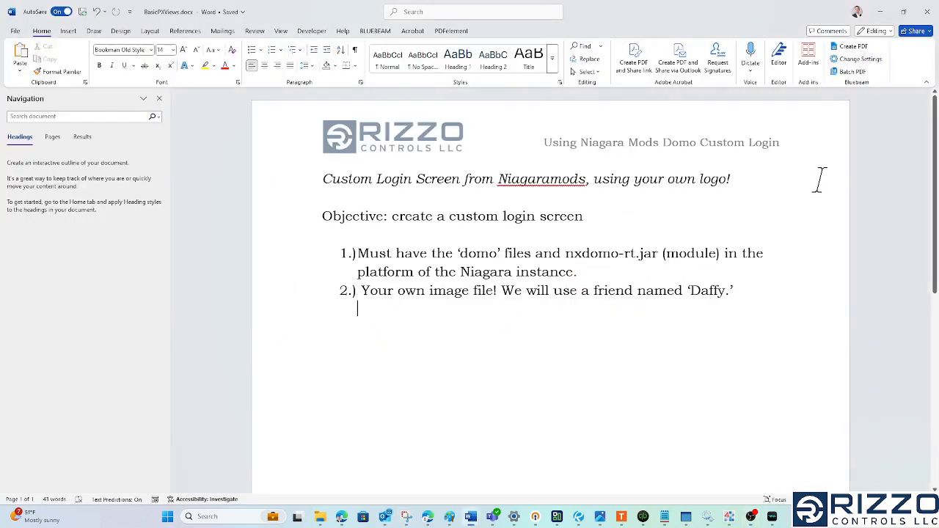
{"action": "left_click_drag", "start_coordinate": [744, 180], "coordinate": [310, 180]}
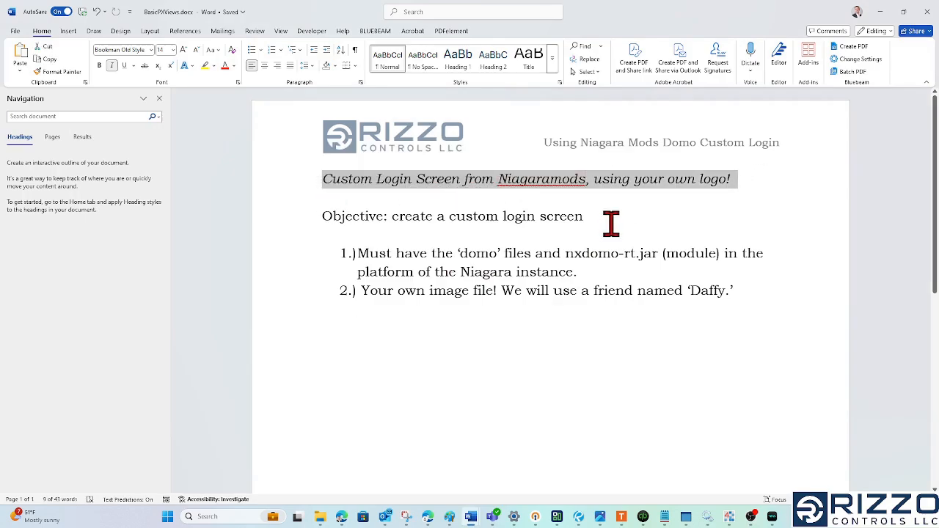
{"action": "left_click_drag", "start_coordinate": [739, 293], "coordinate": [369, 292]}
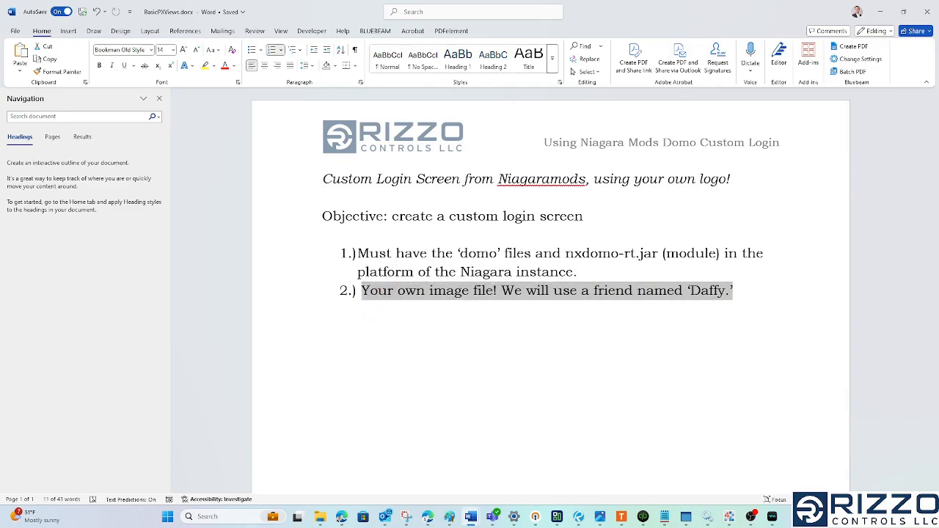
{"action": "left_click", "coordinate": [684, 361]}
Step: Switch to Vykon WorkPlace N4 and look through the services under the CoolLogo station's Config
{"action": "left_click", "coordinate": [729, 517]}
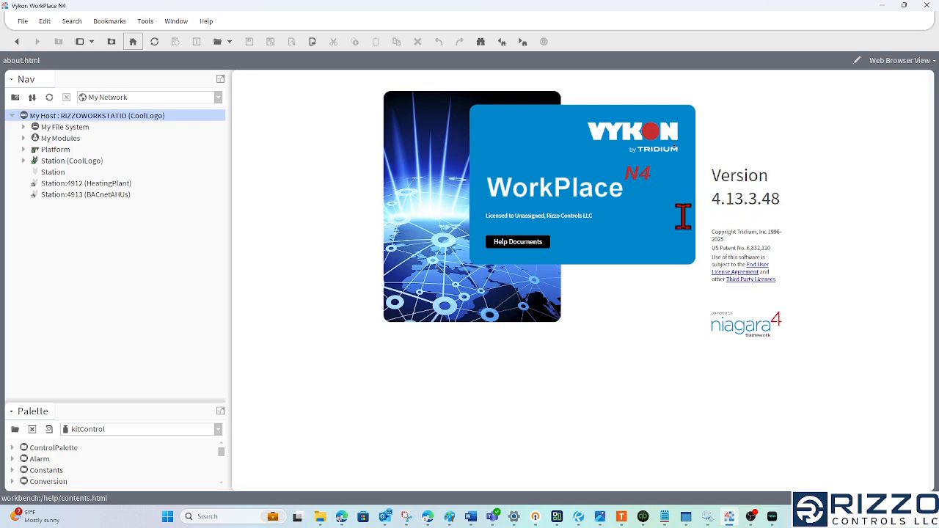
{"action": "left_click", "coordinate": [53, 161]}
{"action": "left_click", "coordinate": [23, 162]}
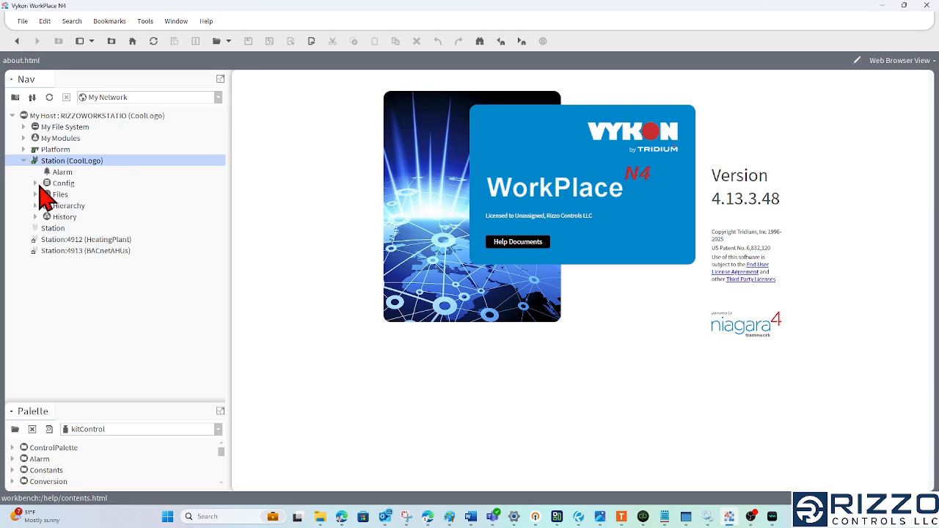
{"action": "left_click", "coordinate": [35, 183]}
{"action": "left_click", "coordinate": [47, 195]}
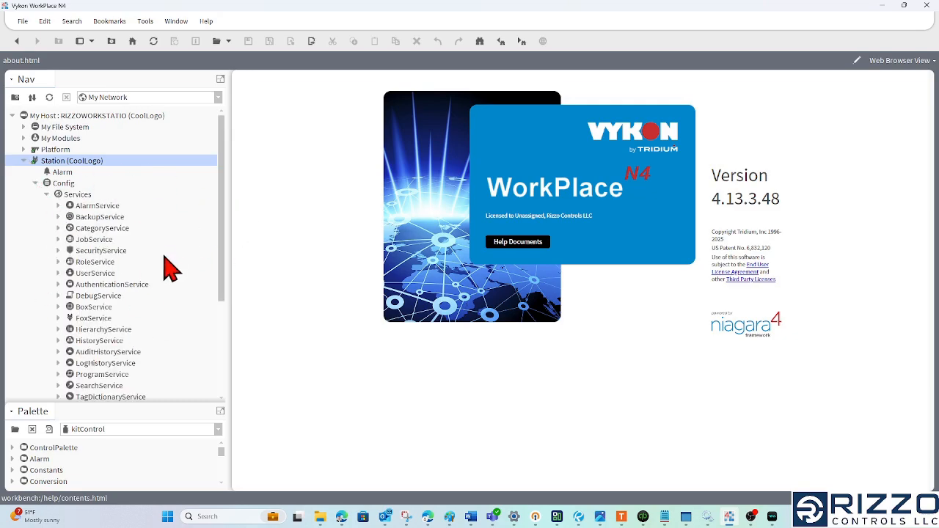
{"action": "scroll", "coordinate": [147, 235], "scroll_direction": "down", "scroll_amount": 2}
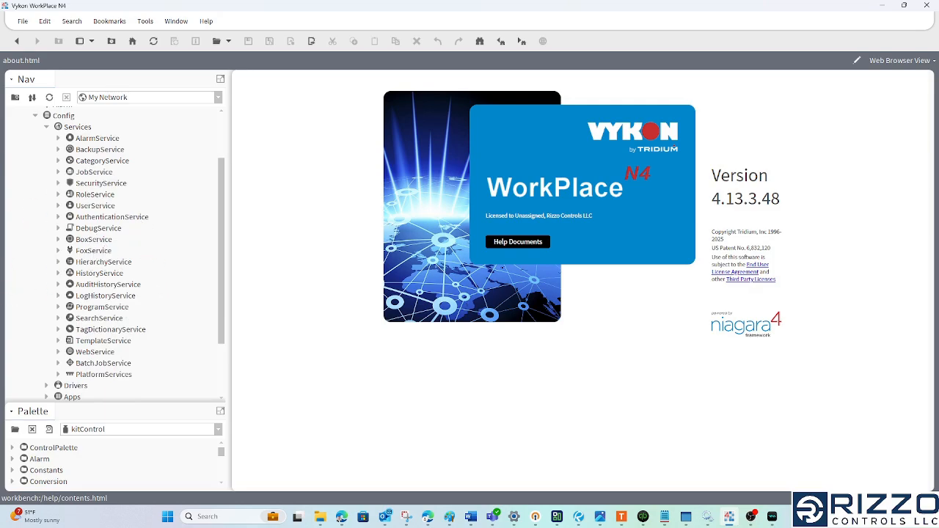
{"action": "scroll", "coordinate": [139, 320], "scroll_direction": "up", "scroll_amount": 2}
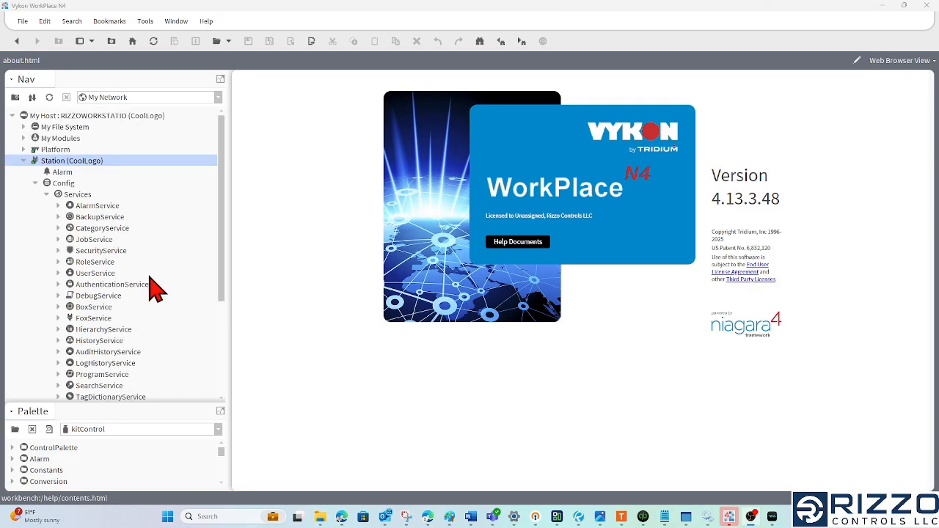
Step: Copy the domo folder from C:\Niagara\modern in the local file system
{"action": "left_click", "coordinate": [119, 116]}
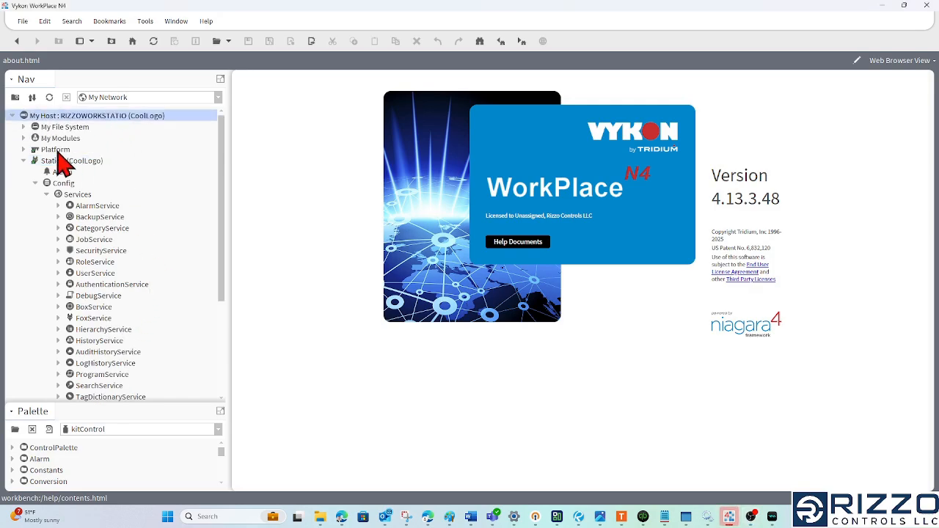
{"action": "left_click", "coordinate": [24, 127]}
{"action": "left_click", "coordinate": [24, 127]}
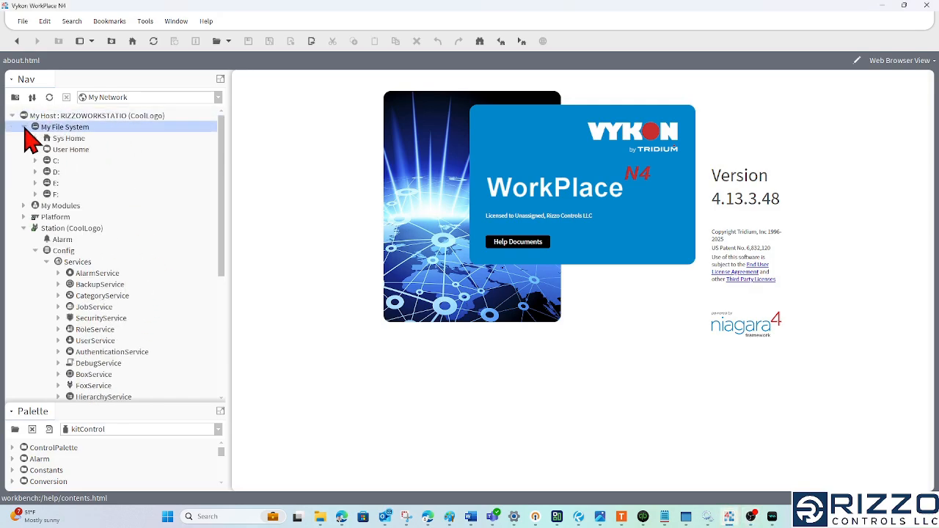
{"action": "left_click", "coordinate": [78, 160]}
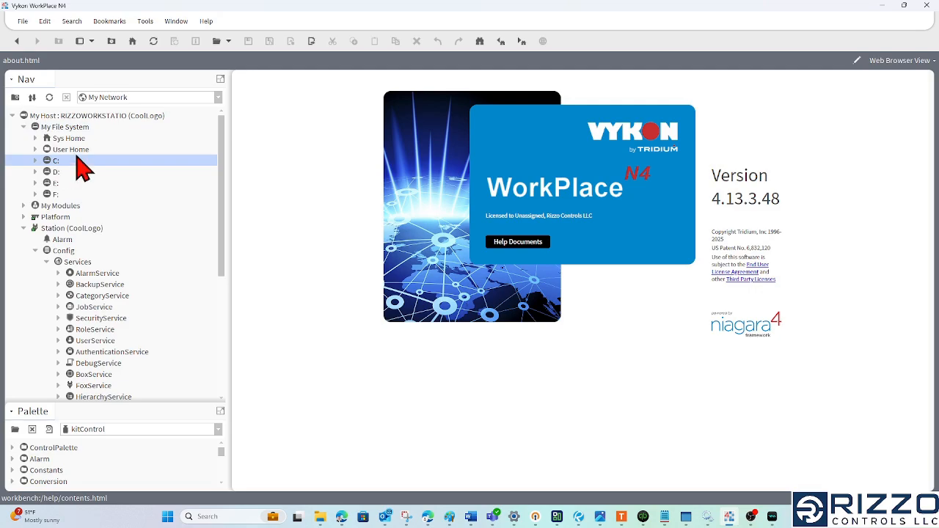
{"action": "left_click", "coordinate": [36, 160]}
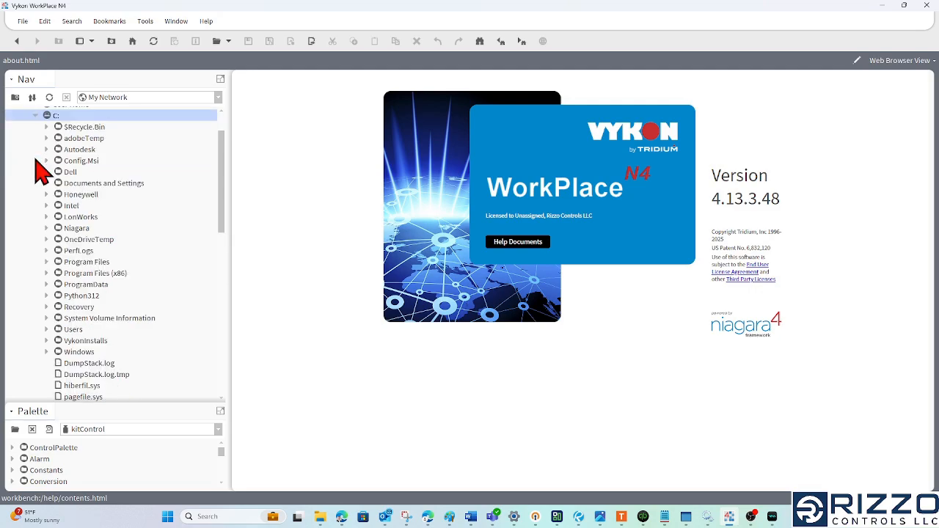
{"action": "left_click", "coordinate": [63, 229]}
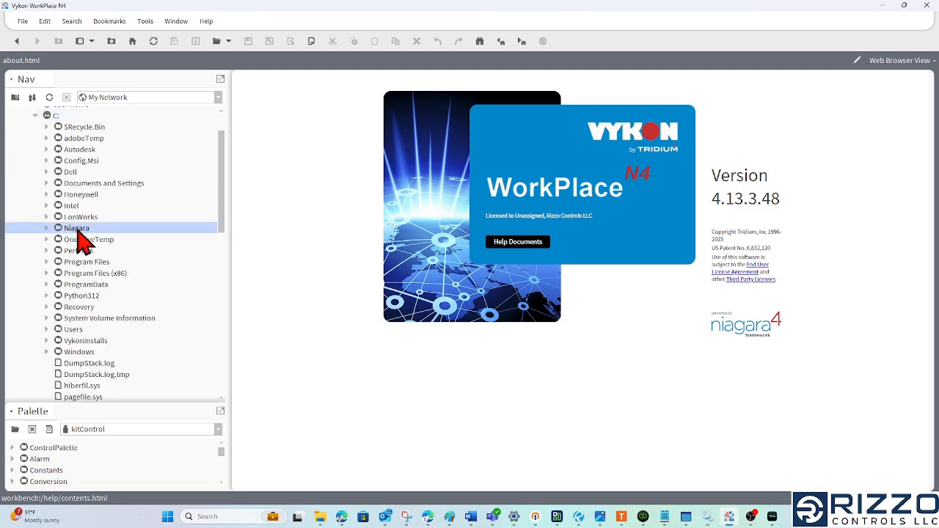
{"action": "left_click", "coordinate": [46, 228]}
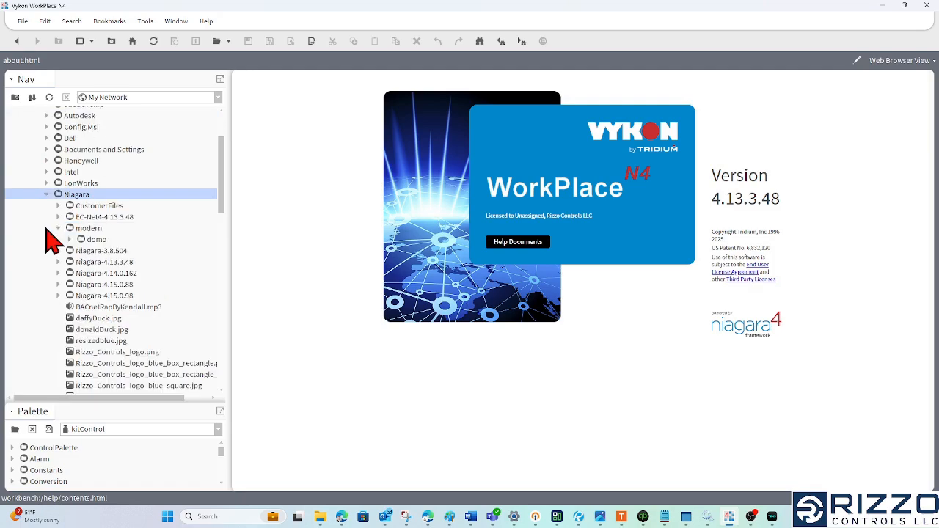
{"action": "left_click", "coordinate": [88, 228]}
{"action": "left_click", "coordinate": [94, 240]}
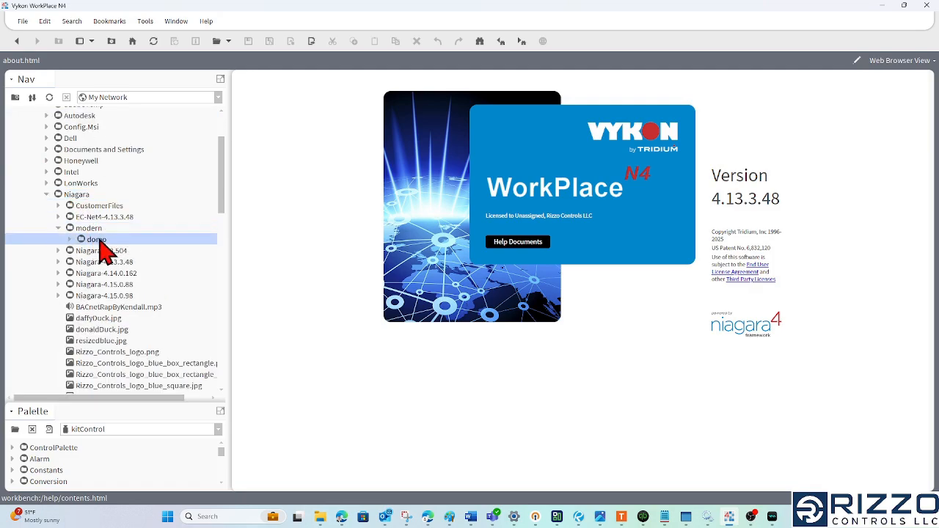
{"action": "right_click", "coordinate": [100, 243]}
{"action": "left_click", "coordinate": [121, 296]}
Step: Paste the copied domo folder into the CoolLogo station's Files folder
{"action": "scroll", "coordinate": [132, 290], "scroll_direction": "up", "scroll_amount": 2}
{"action": "scroll", "coordinate": [132, 294], "scroll_direction": "up", "scroll_amount": 1}
{"action": "left_click", "coordinate": [24, 127]}
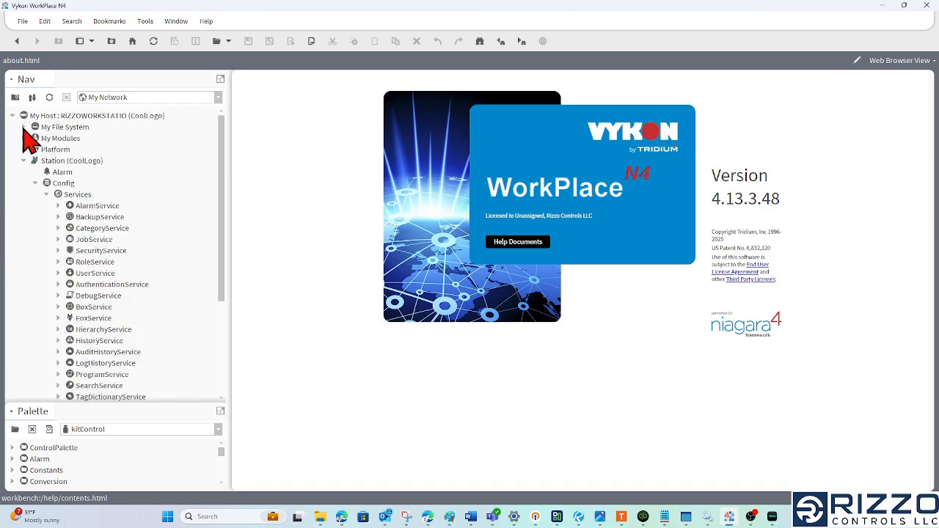
{"action": "left_click", "coordinate": [47, 195]}
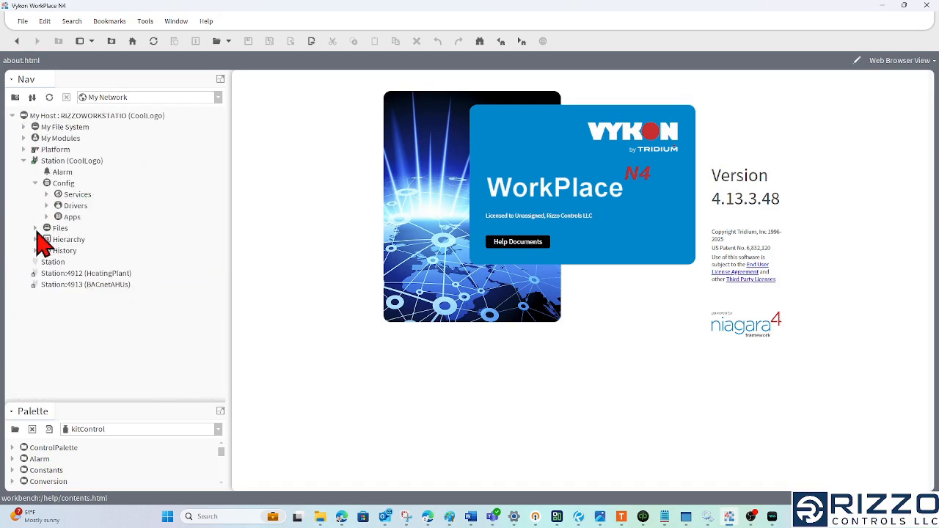
{"action": "right_click", "coordinate": [57, 229]}
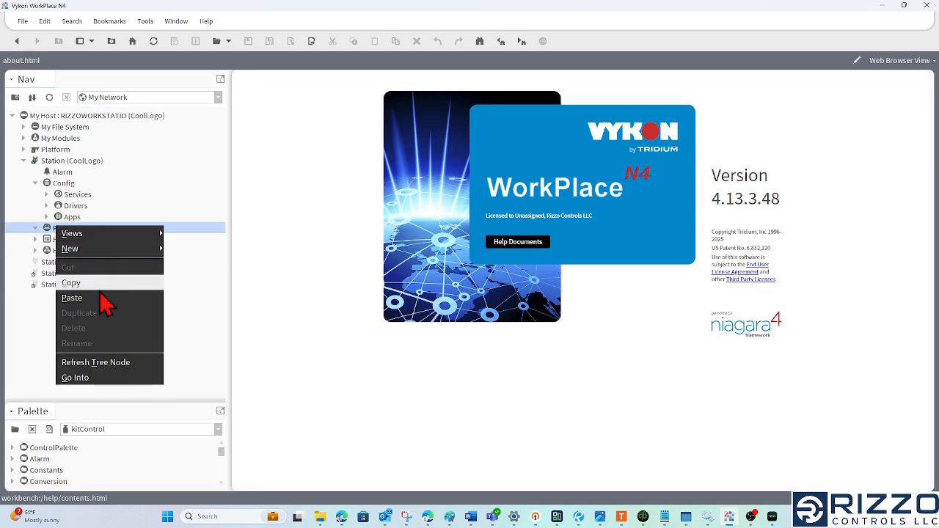
{"action": "left_click", "coordinate": [84, 301]}
Step: Examine the contents of the station's domo folder and its patterns subfolder
{"action": "left_click", "coordinate": [76, 243]}
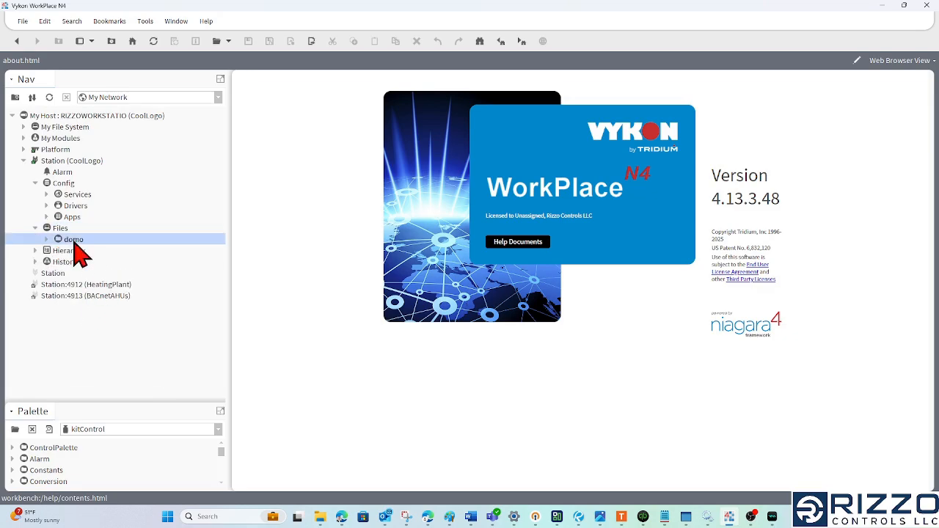
{"action": "left_click", "coordinate": [47, 240]}
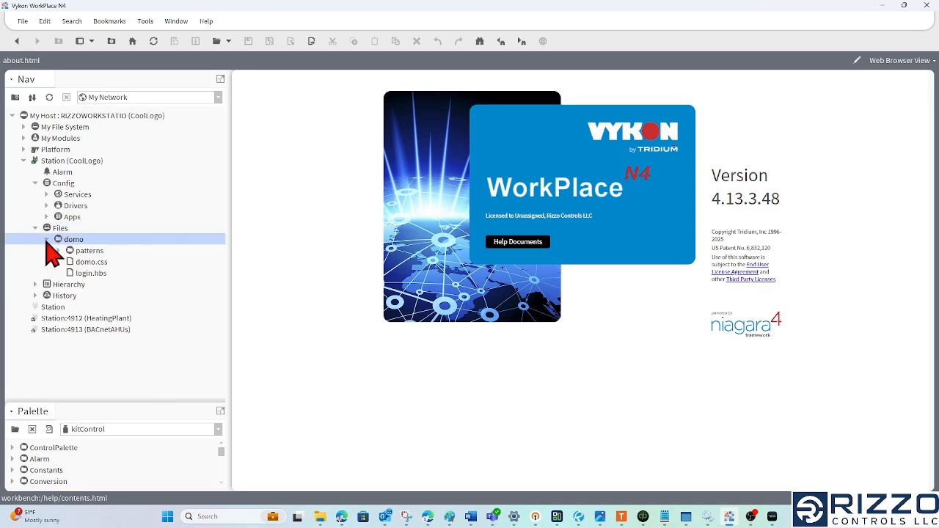
{"action": "left_click", "coordinate": [82, 251]}
{"action": "left_click", "coordinate": [58, 251]}
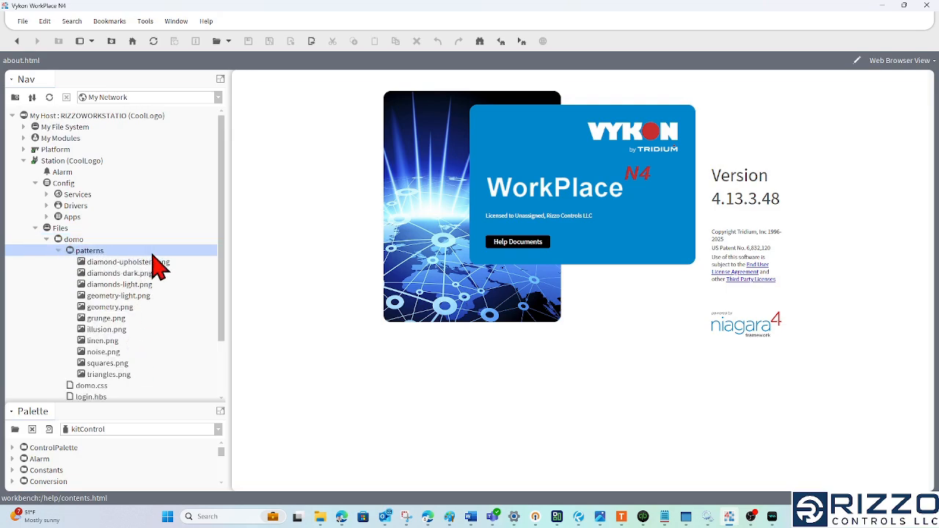
{"action": "scroll", "coordinate": [108, 265], "scroll_direction": "down", "scroll_amount": 1}
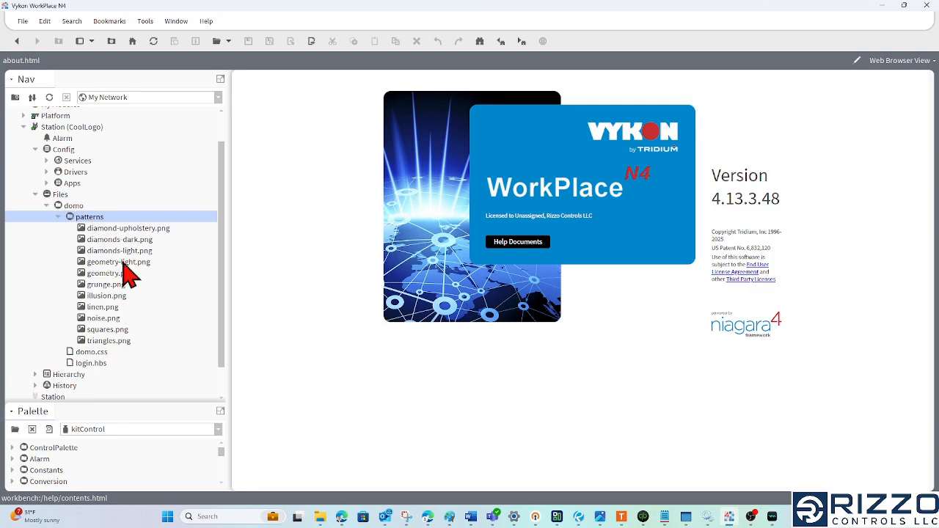
{"action": "scroll", "coordinate": [67, 180], "scroll_direction": "up", "scroll_amount": 1}
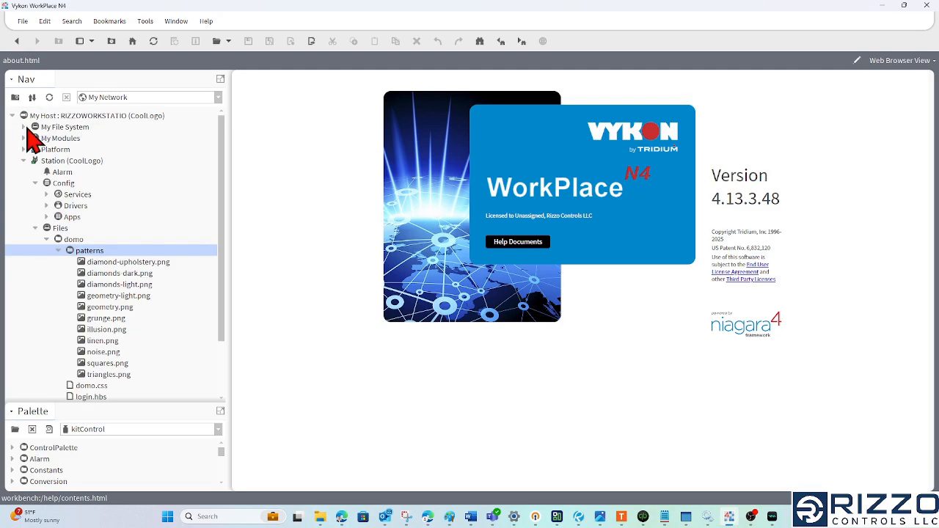
Step: Copy the daffyDuck.jpg image from the C:\Niagara folder in the local file system
{"action": "left_click", "coordinate": [23, 127]}
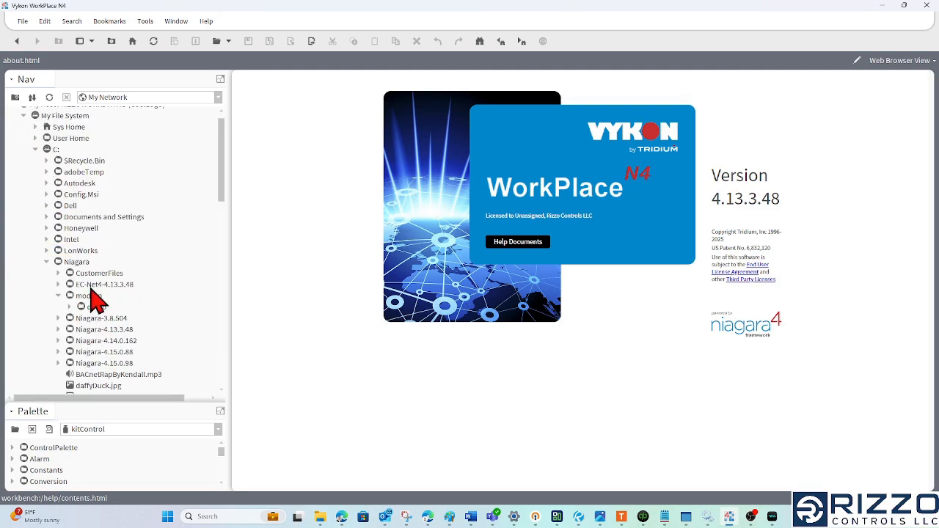
{"action": "left_click", "coordinate": [58, 295]}
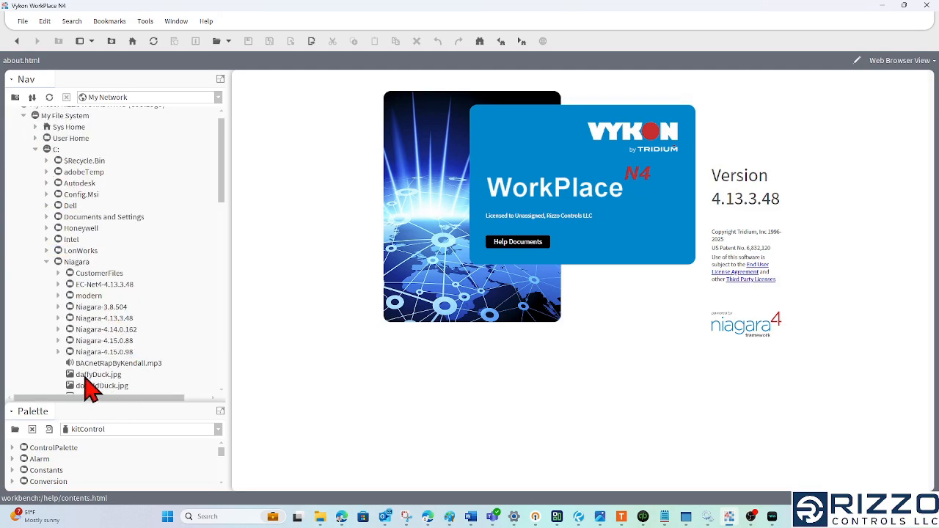
{"action": "left_click", "coordinate": [94, 375]}
{"action": "right_click", "coordinate": [112, 378]}
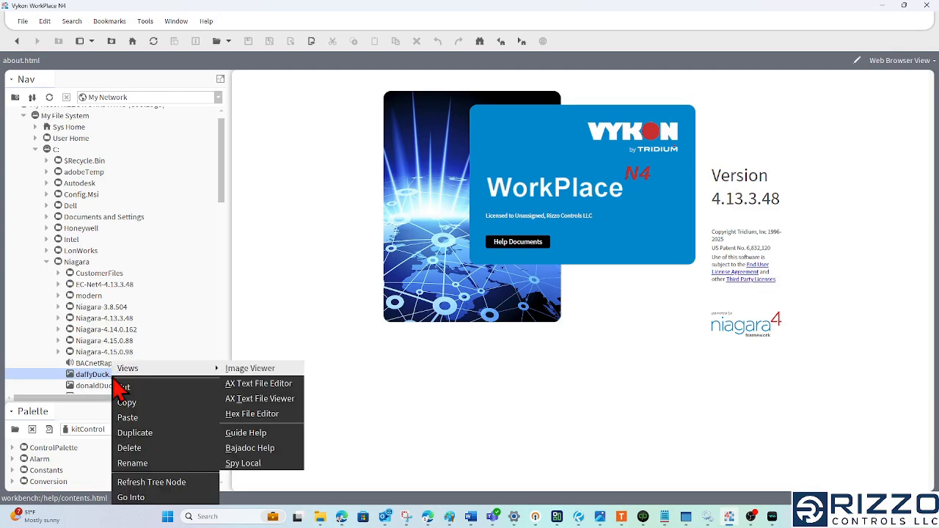
{"action": "left_click", "coordinate": [147, 405]}
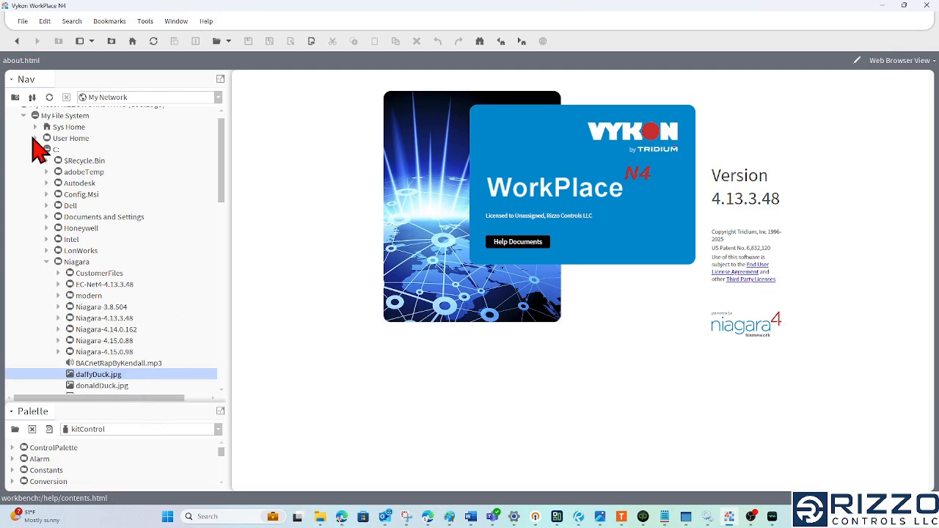
Step: Paste the copied daffyDuck.jpg image into the CoolLogo station's Files folder
{"action": "left_click", "coordinate": [24, 115]}
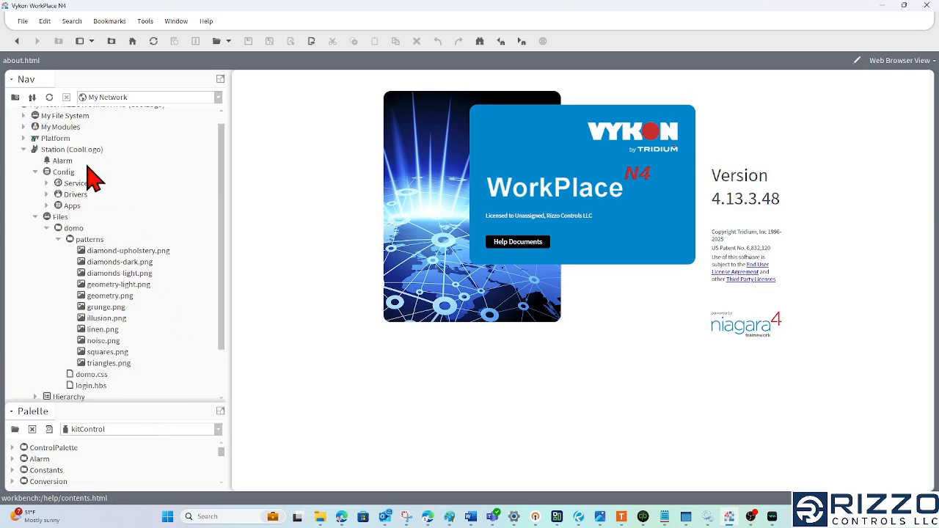
{"action": "left_click", "coordinate": [58, 240]}
{"action": "right_click", "coordinate": [62, 230]}
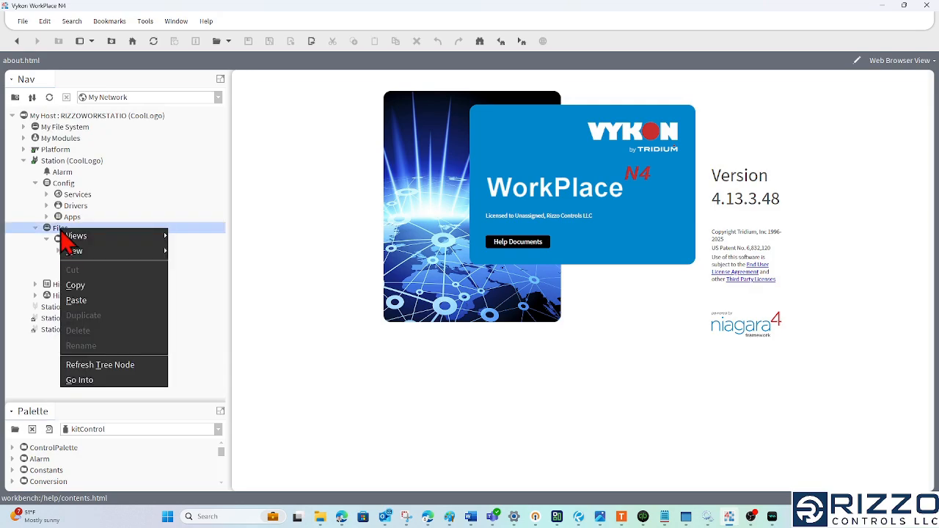
{"action": "left_click", "coordinate": [76, 300]}
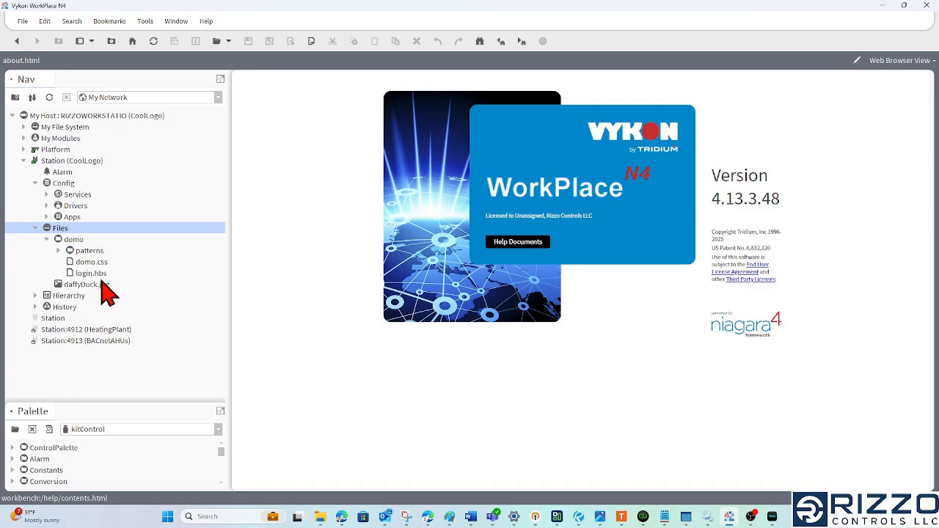
Step: Open the property sheet of the WebService under the CoolLogo station's Services
{"action": "left_click", "coordinate": [80, 197]}
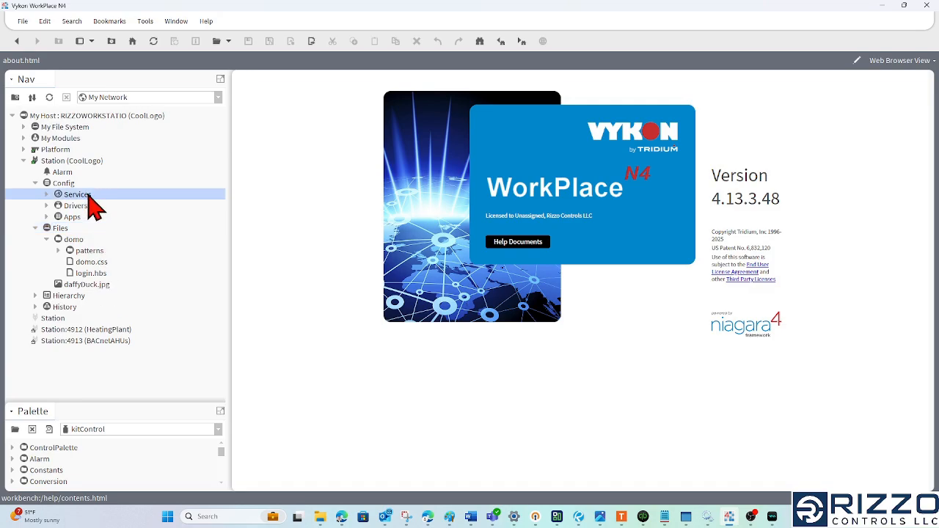
{"action": "left_click", "coordinate": [47, 195]}
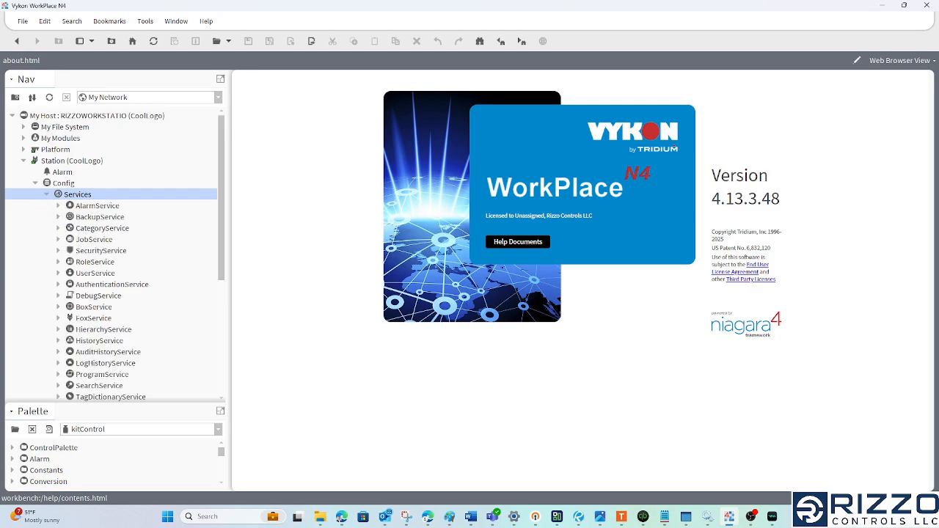
{"action": "scroll", "coordinate": [179, 357], "scroll_direction": "down", "scroll_amount": 3}
{"action": "left_click", "coordinate": [120, 318]}
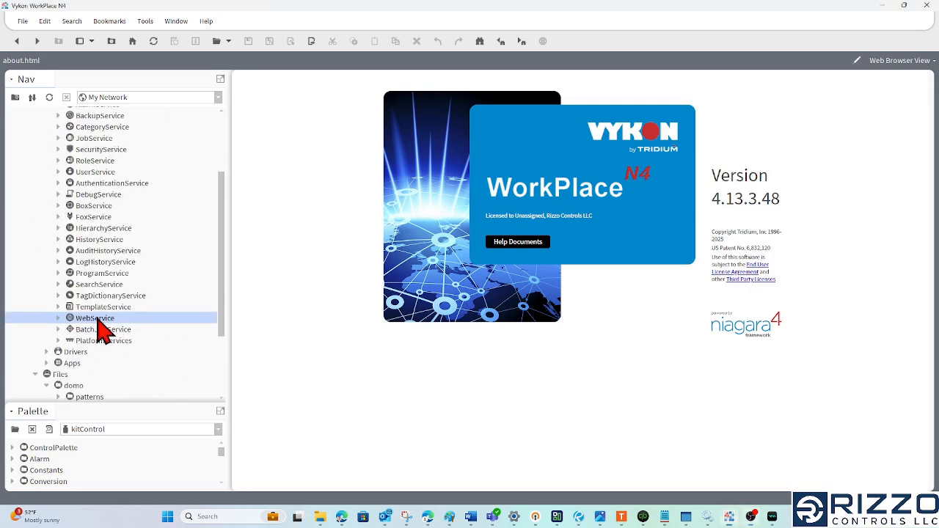
{"action": "double_click", "coordinate": [98, 319]}
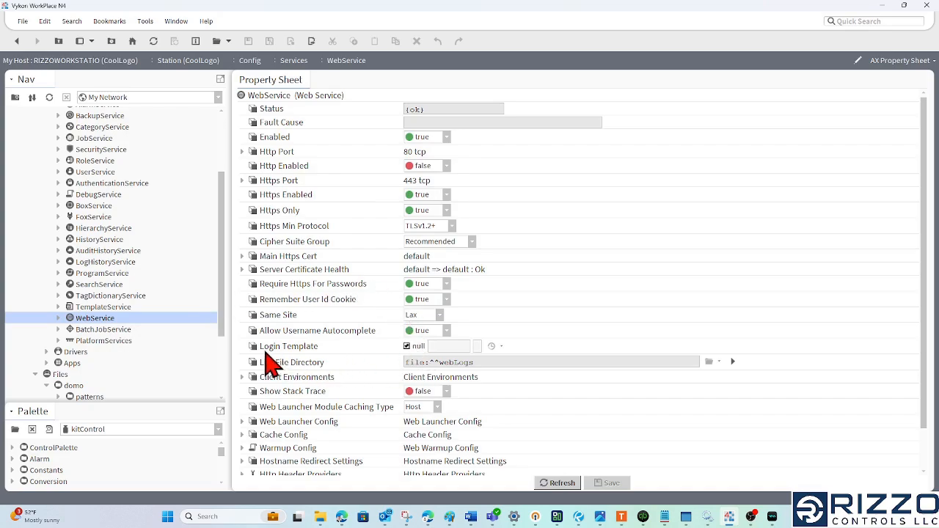
Step: Enable the WebService's Login Template using the nmxdomo module and the DomoFloatingCard type, and save the change
{"action": "left_click", "coordinate": [408, 347]}
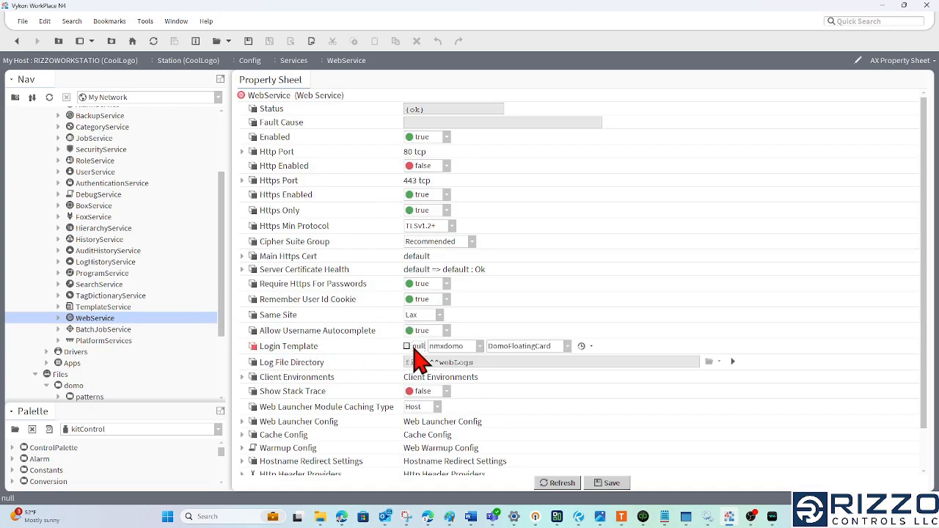
{"action": "left_click", "coordinate": [464, 349]}
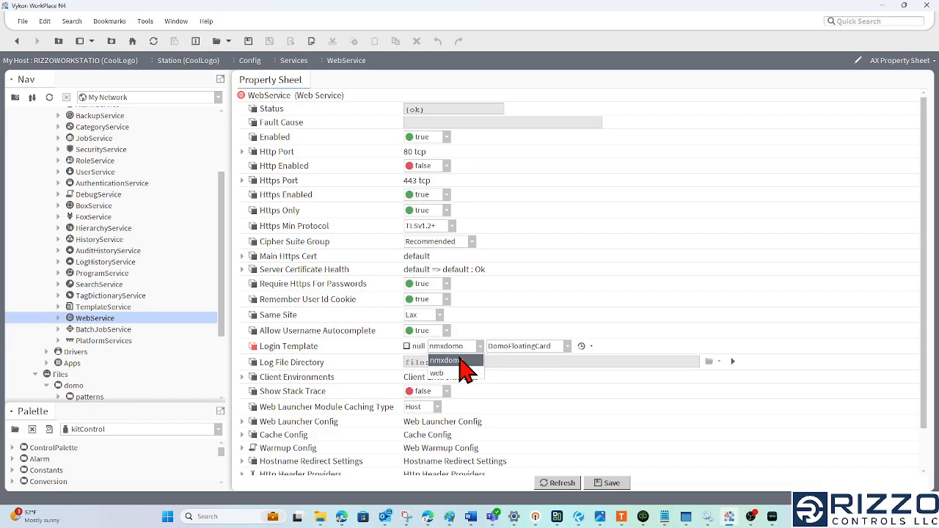
{"action": "left_click", "coordinate": [687, 333]}
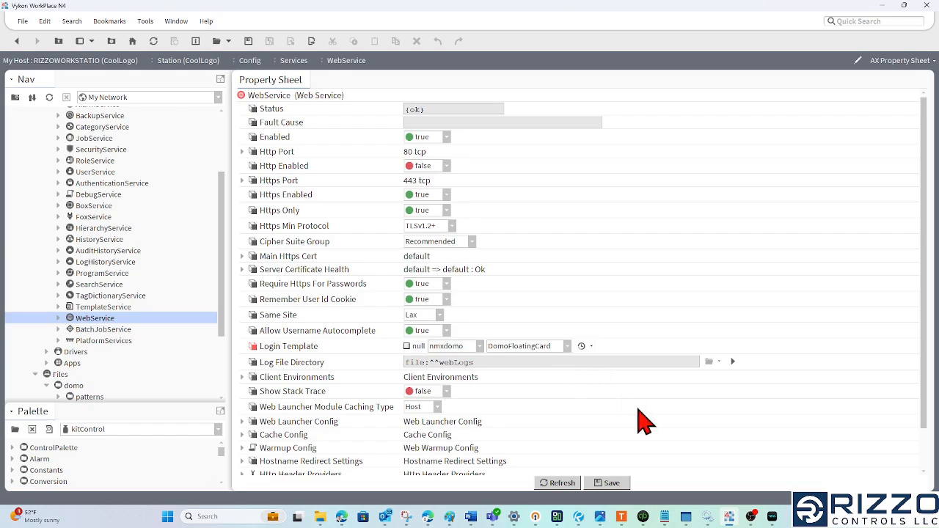
{"action": "left_click", "coordinate": [406, 517]}
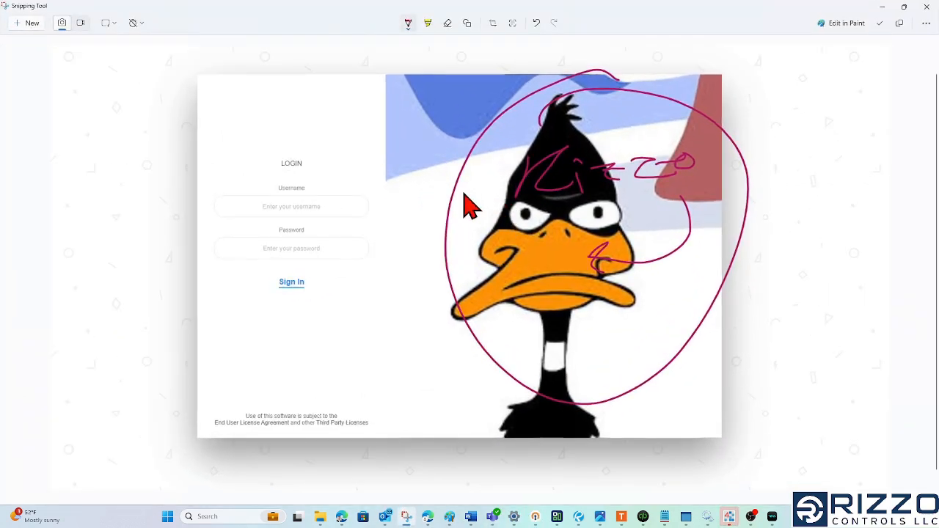
{"action": "left_click", "coordinate": [883, 8]}
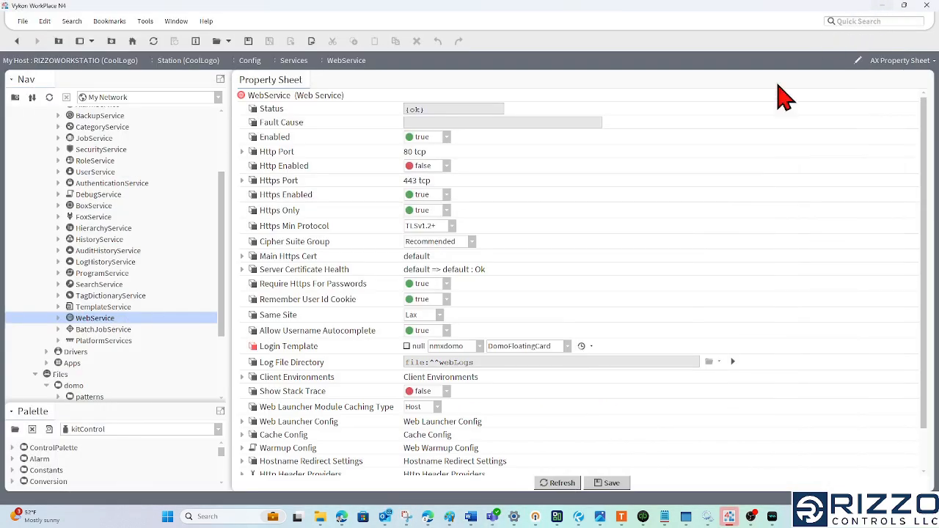
{"action": "left_click", "coordinate": [568, 346]}
{"action": "left_click", "coordinate": [544, 360]}
{"action": "left_click", "coordinate": [610, 483]}
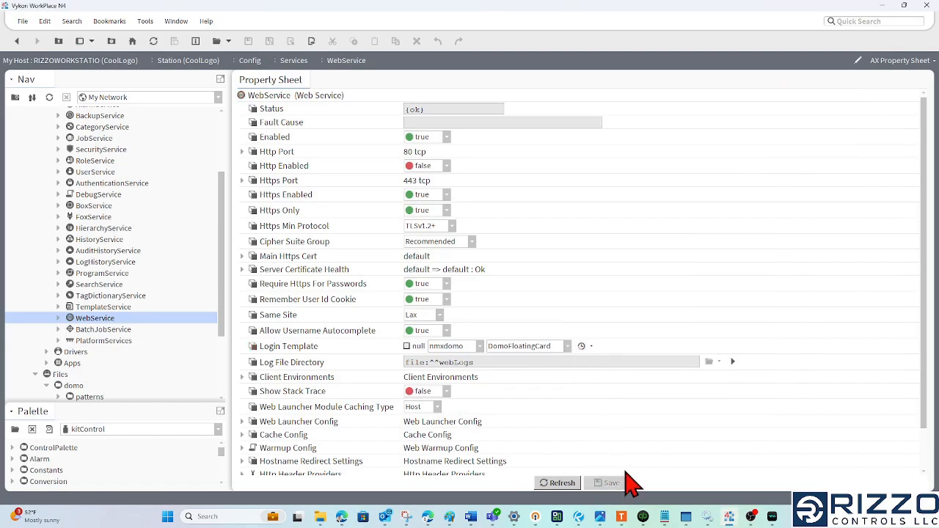
Step: Add a slot named background of type baja Ord in the WebService's AX Slot Sheet
{"action": "left_click", "coordinate": [901, 62]}
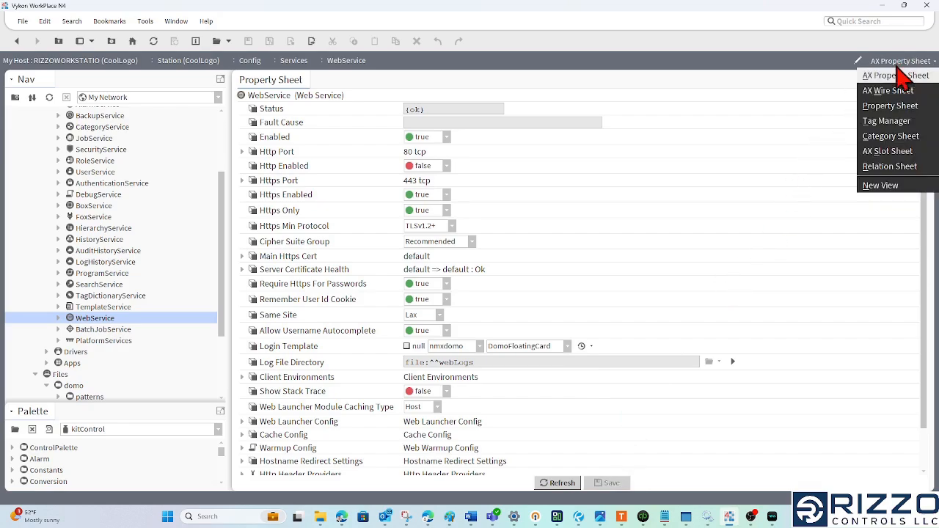
{"action": "left_click", "coordinate": [903, 154]}
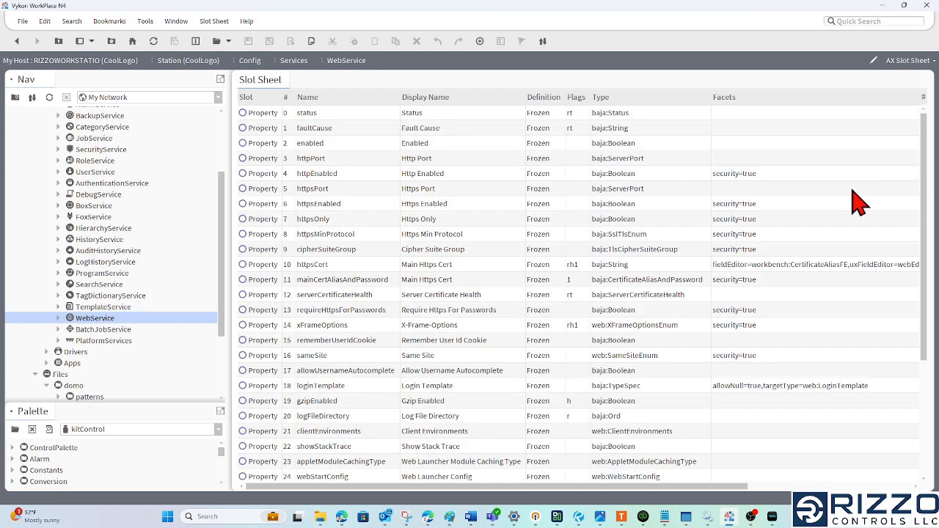
{"action": "left_click", "coordinate": [525, 296]}
{"action": "right_click", "coordinate": [524, 295]}
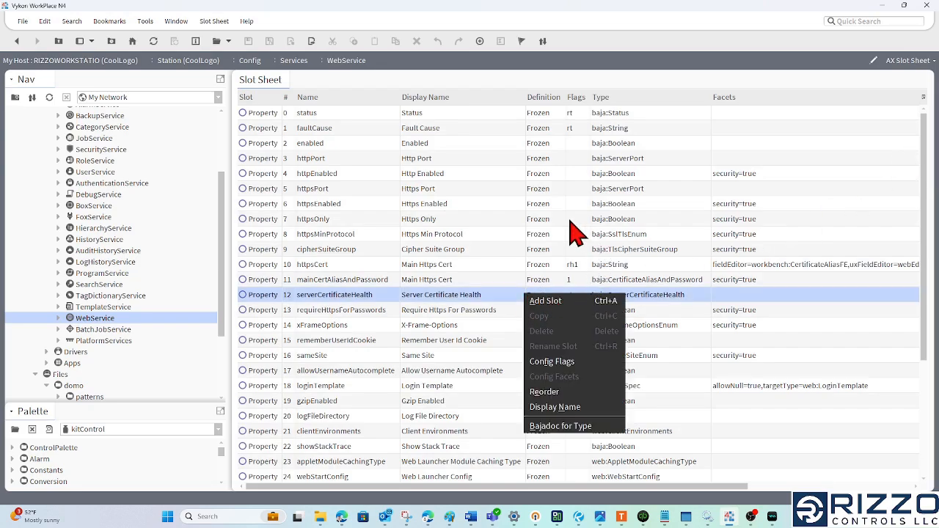
{"action": "left_click", "coordinate": [598, 302]}
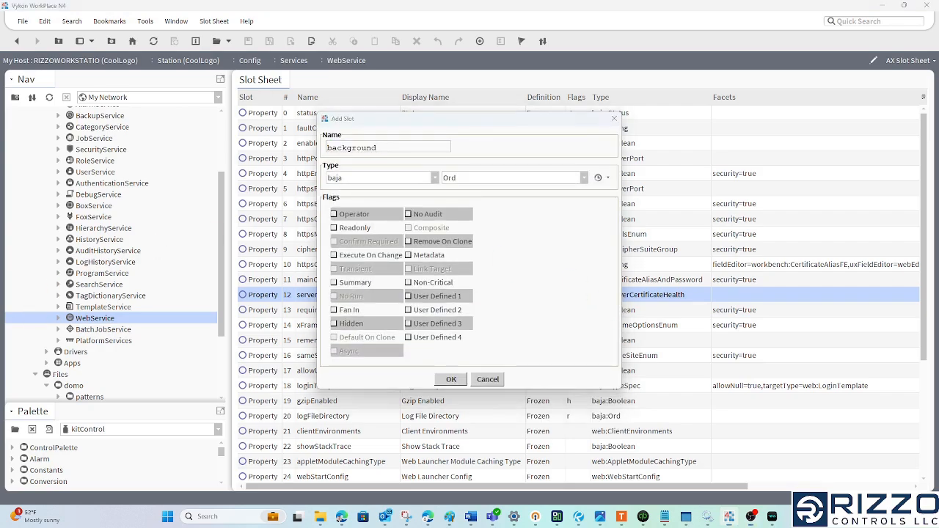
{"action": "double_click", "coordinate": [382, 147]}
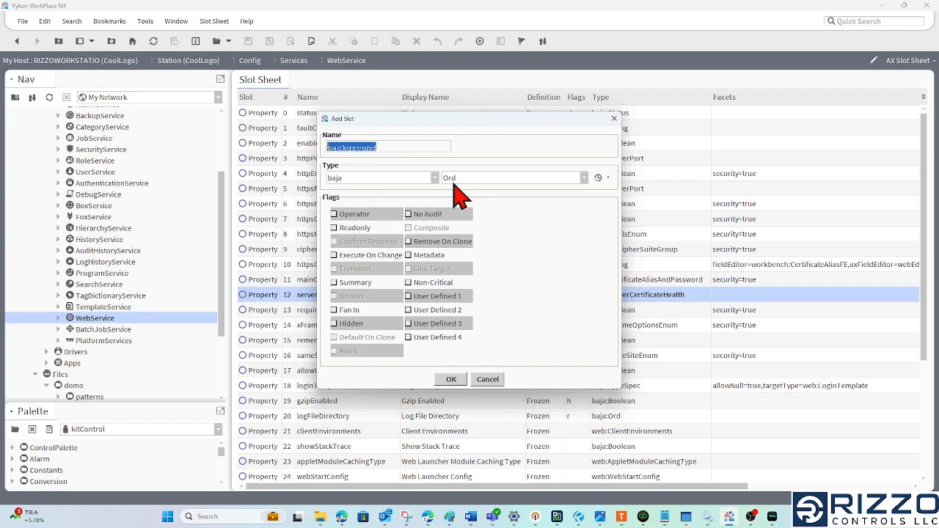
{"action": "left_click", "coordinate": [450, 380]}
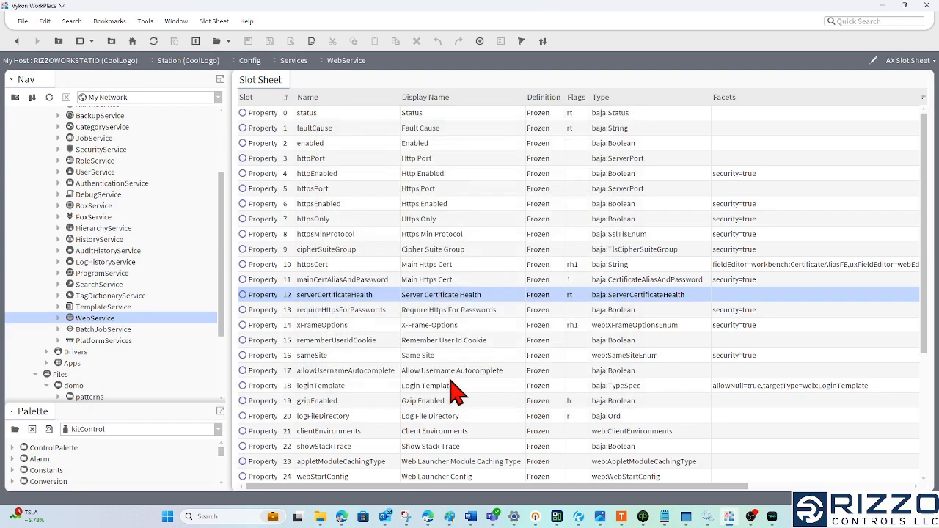
Step: Return to the WebService's AX Property Sheet and set the background slot to the station file daffyDuck.jpg
{"action": "left_click", "coordinate": [928, 63]}
{"action": "left_click", "coordinate": [894, 75]}
{"action": "scroll", "coordinate": [665, 358], "scroll_direction": "down", "scroll_amount": 2}
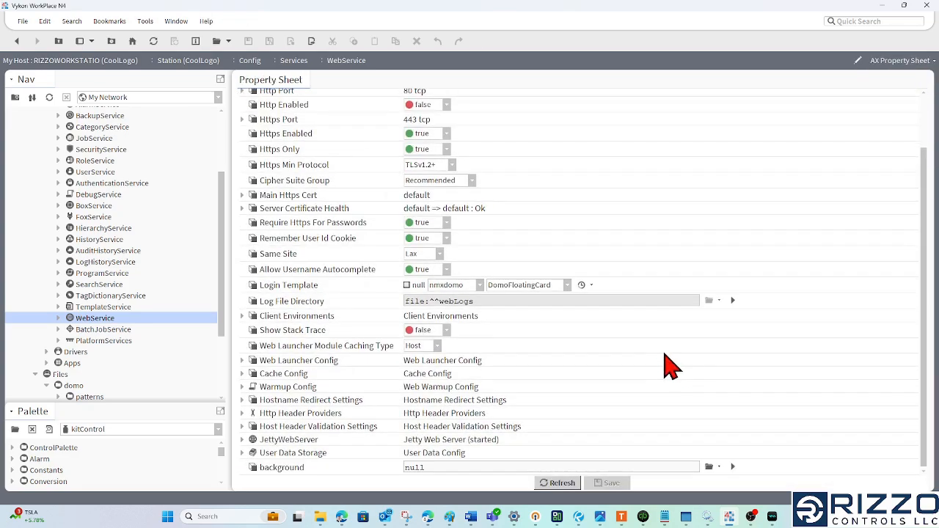
{"action": "left_click_drag", "start_coordinate": [482, 466], "coordinate": [400, 469]}
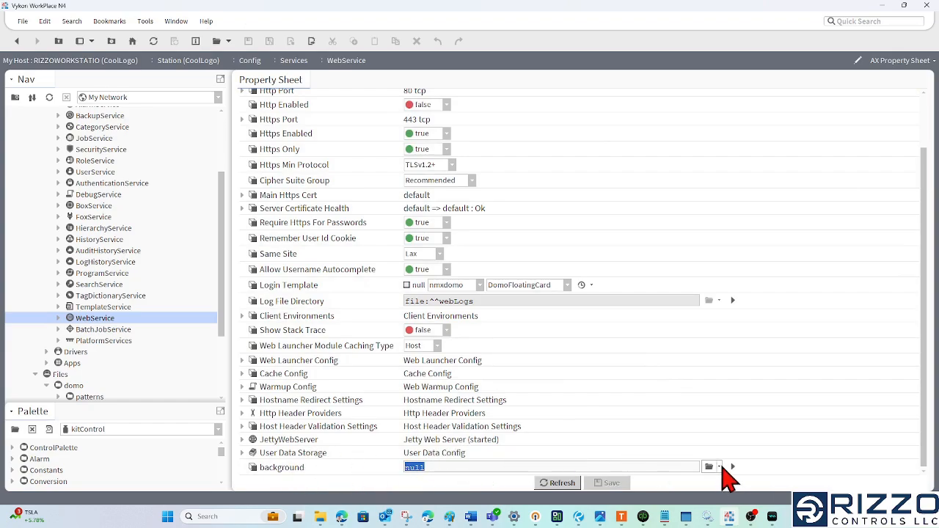
{"action": "left_click", "coordinate": [721, 467]}
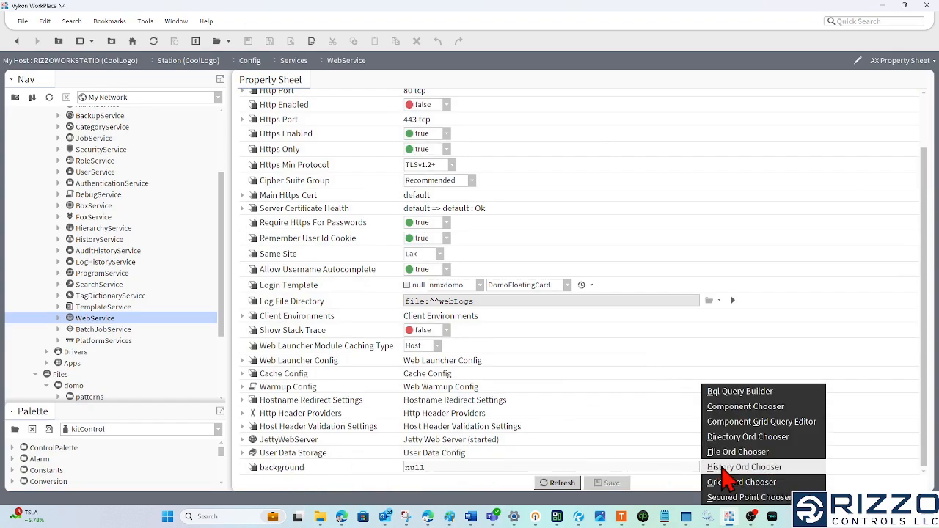
{"action": "left_click", "coordinate": [757, 454]}
{"action": "left_click", "coordinate": [438, 223]}
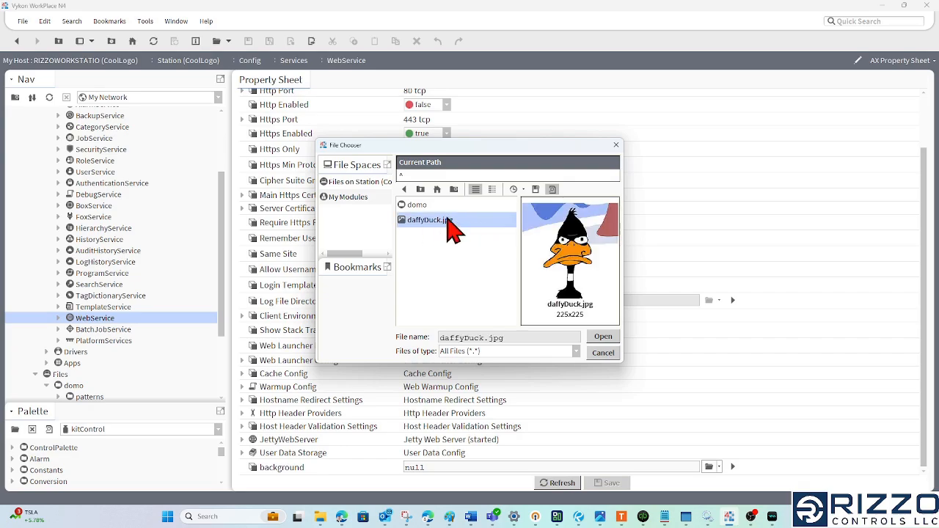
{"action": "left_click", "coordinate": [603, 337]}
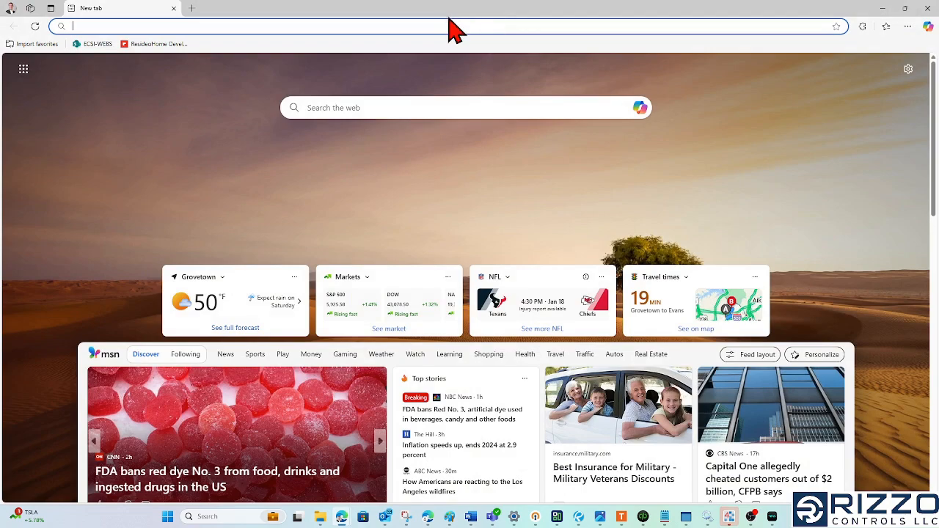
Step: Load the station at 10.10.10.250 in the Edge browser to check its login page
{"action": "left_click", "coordinate": [437, 25]}
{"action": "type", "text": "10.10.10.250"}
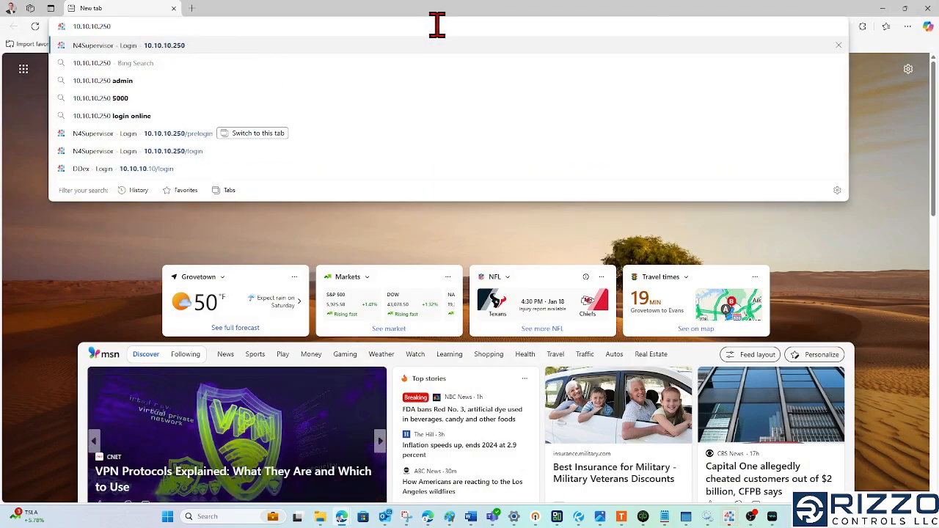
{"action": "key", "text": "Return"}
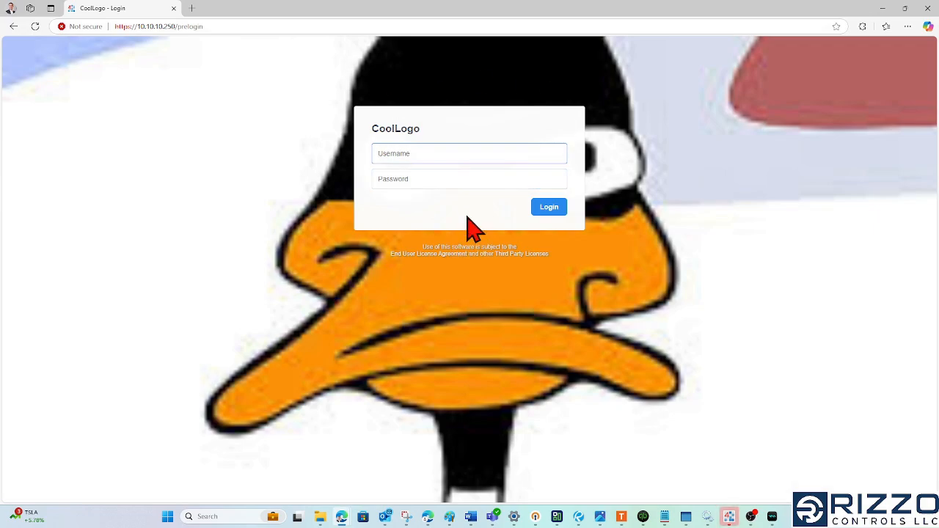
{"action": "left_click", "coordinate": [884, 9]}
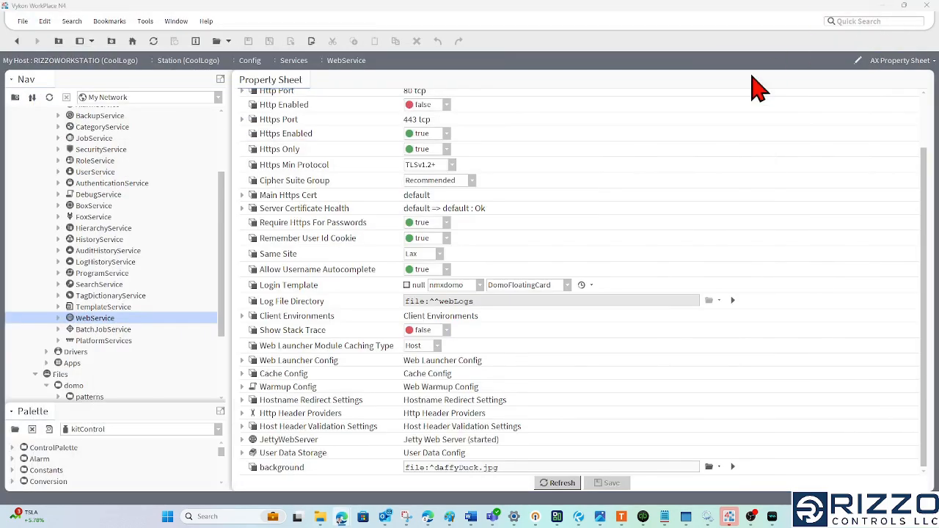
Step: Change the WebService's Login Template type to DomoPanelLeft and save the change
{"action": "left_click", "coordinate": [563, 286]}
{"action": "left_click", "coordinate": [549, 313]}
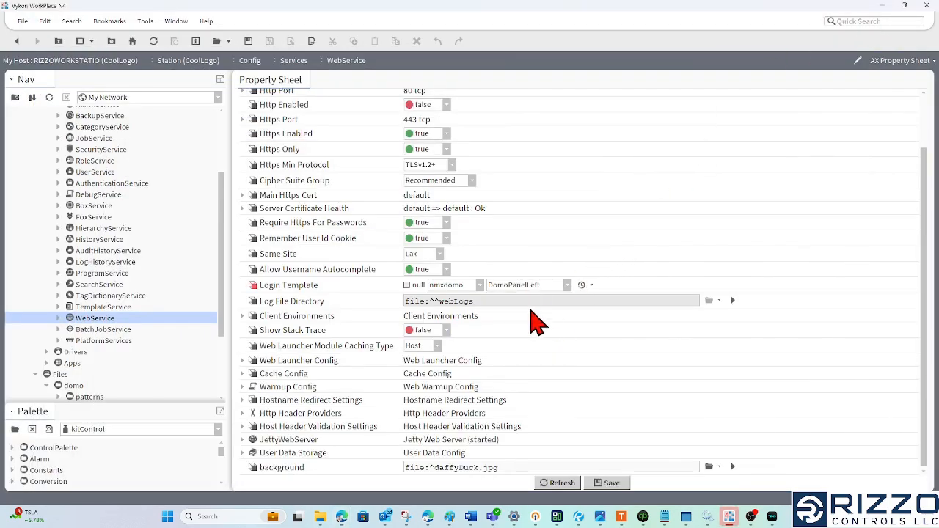
{"action": "left_click", "coordinate": [610, 483]}
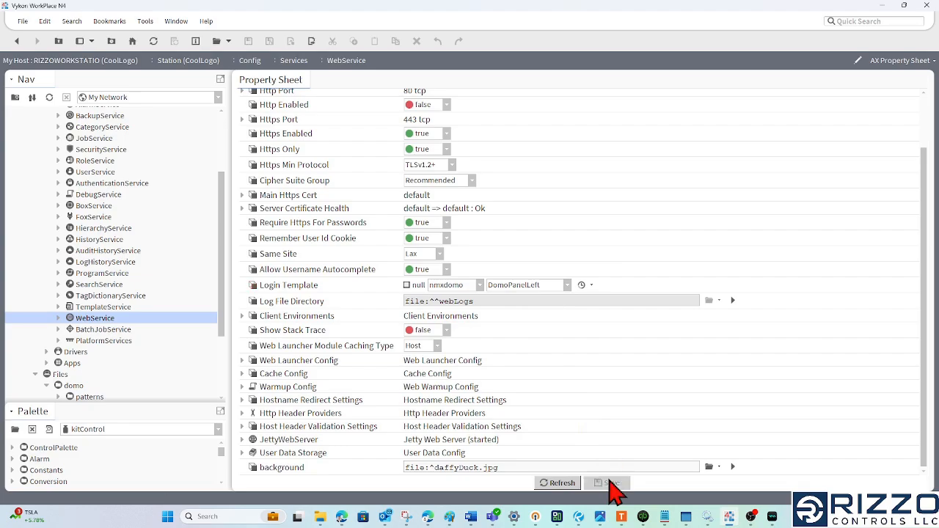
Step: Reload the CoolLogo login page in the Edge browser to check the panel layout
{"action": "mouse_move", "coordinate": [345, 518]}
{"action": "left_click", "coordinate": [418, 484]}
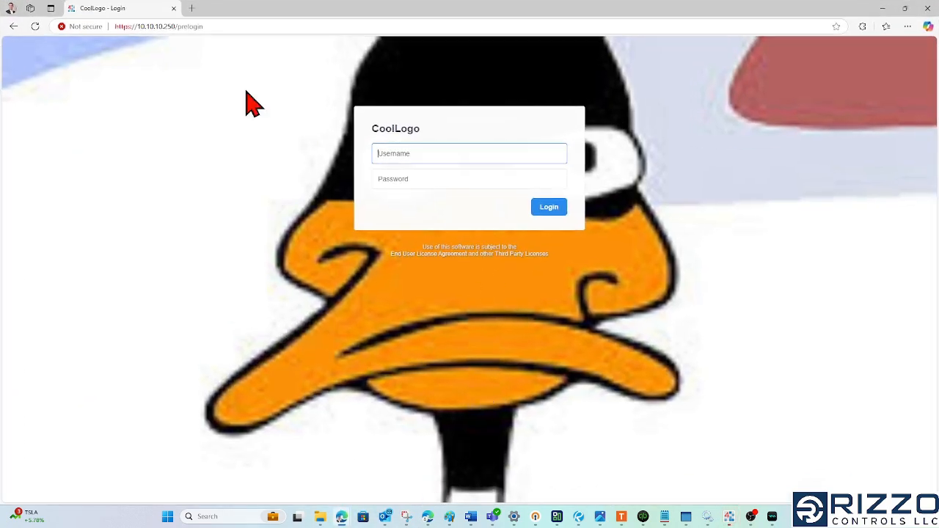
{"action": "left_click", "coordinate": [221, 26]}
{"action": "key", "text": "Return"}
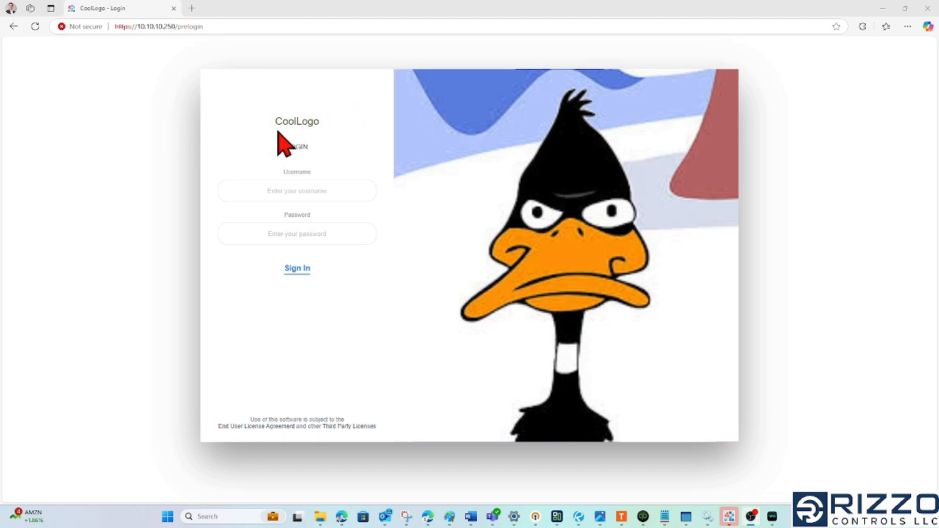
Step: Switch back to WorkPlace N4, set the WebService's Login Template type to DomoUserCustom and save it
{"action": "left_click", "coordinate": [894, 8]}
{"action": "left_click", "coordinate": [874, 16]}
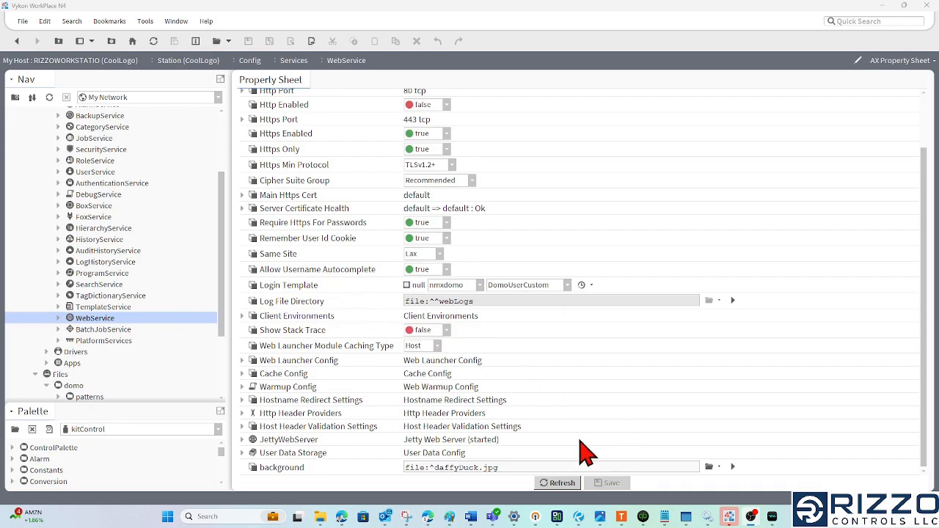
{"action": "scroll", "coordinate": [180, 332], "scroll_direction": "down", "scroll_amount": 2}
Step: Examine the pattern behind the login card on the CoolLogo login page in the Edge browser
{"action": "mouse_move", "coordinate": [345, 514]}
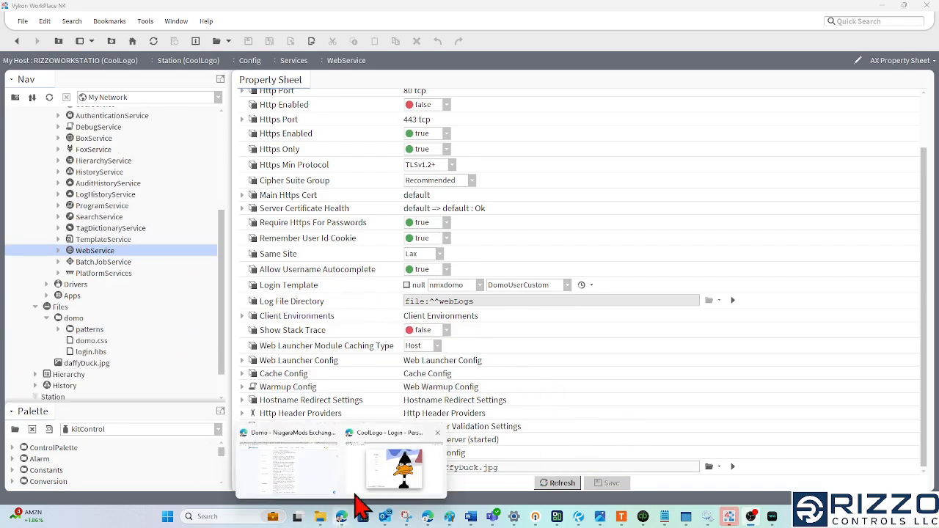
{"action": "left_click", "coordinate": [404, 455]}
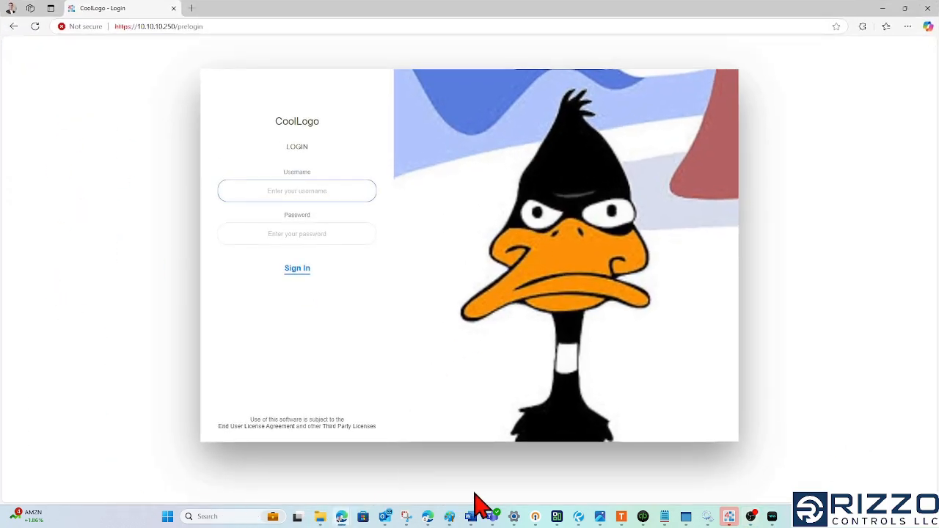
{"action": "left_click", "coordinate": [884, 8]}
Step: Edit domo.css in the station's domo folder so the body's background-image uses patterns/squares.png, and save the file
{"action": "left_click", "coordinate": [93, 342]}
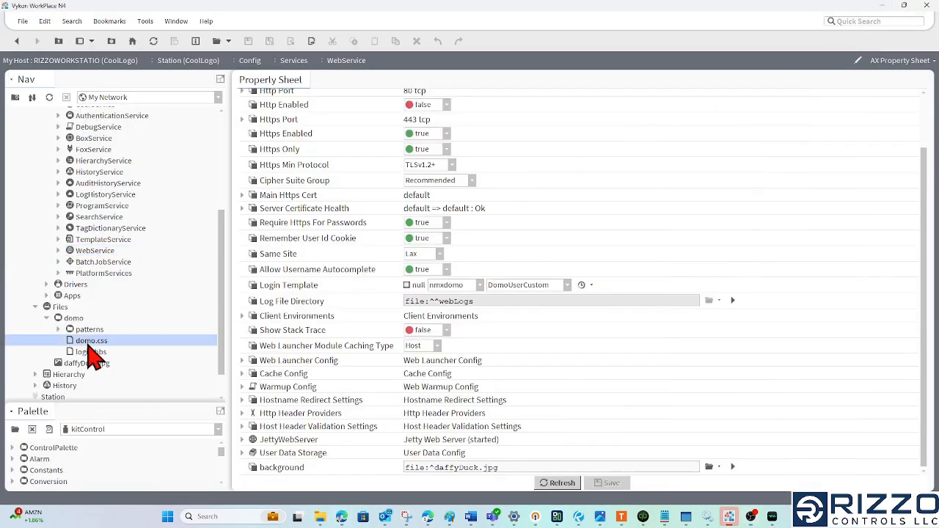
{"action": "double_click", "coordinate": [94, 342]}
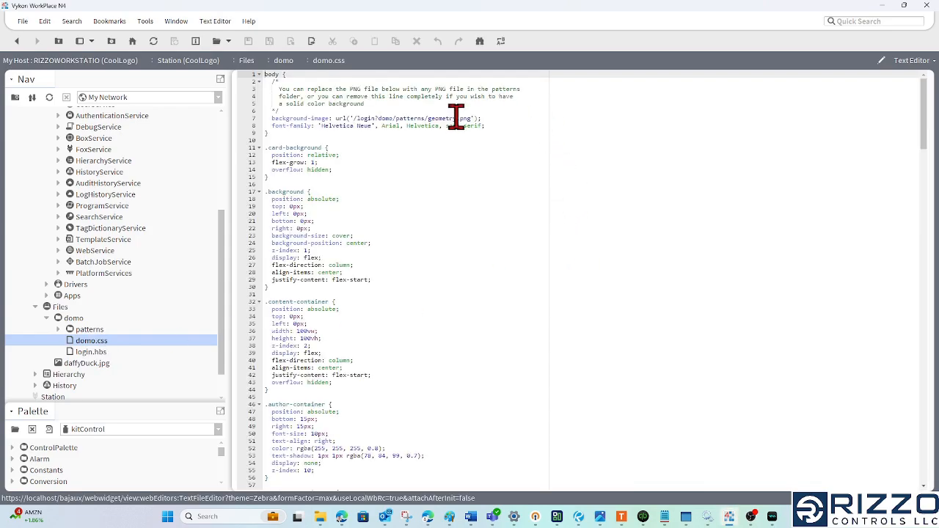
{"action": "left_click", "coordinate": [457, 117]}
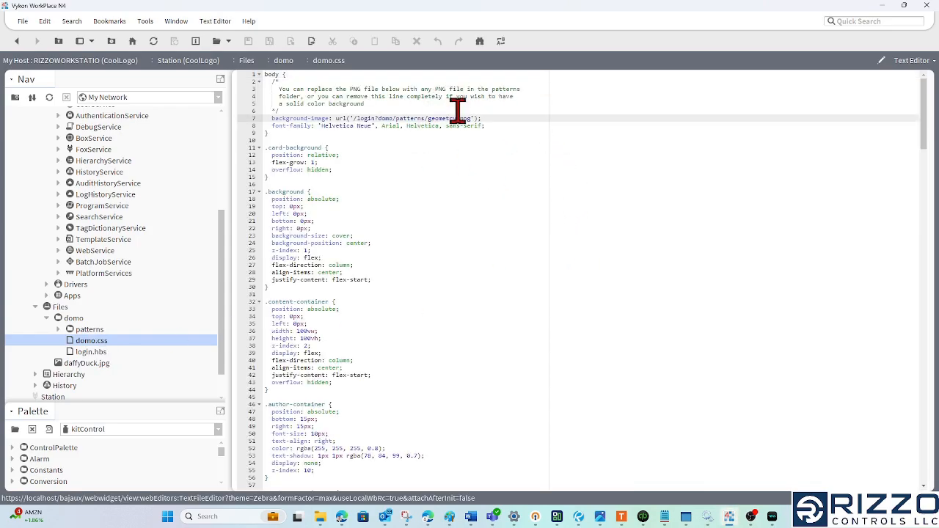
{"action": "left_click", "coordinate": [59, 330]}
{"action": "scroll", "coordinate": [89, 315], "scroll_direction": "down", "scroll_amount": 3}
{"action": "left_click", "coordinate": [143, 286]}
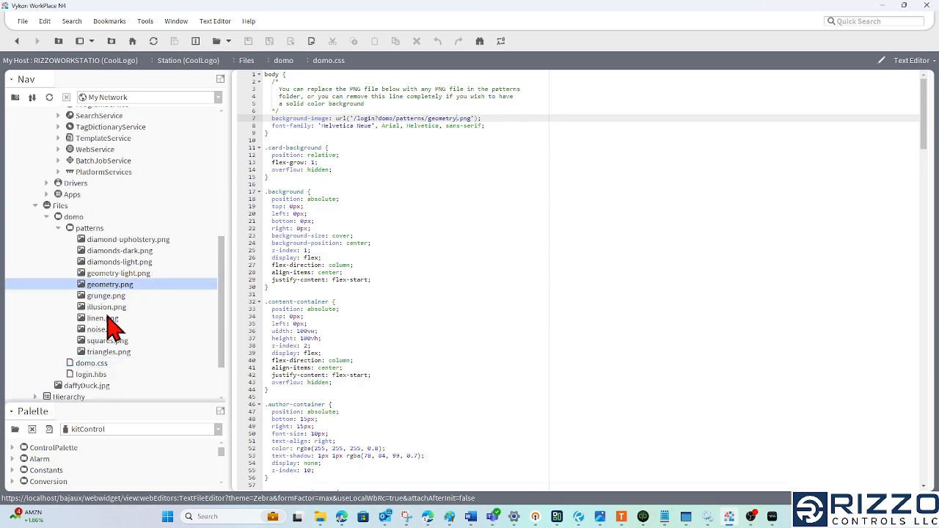
{"action": "left_click", "coordinate": [126, 341]}
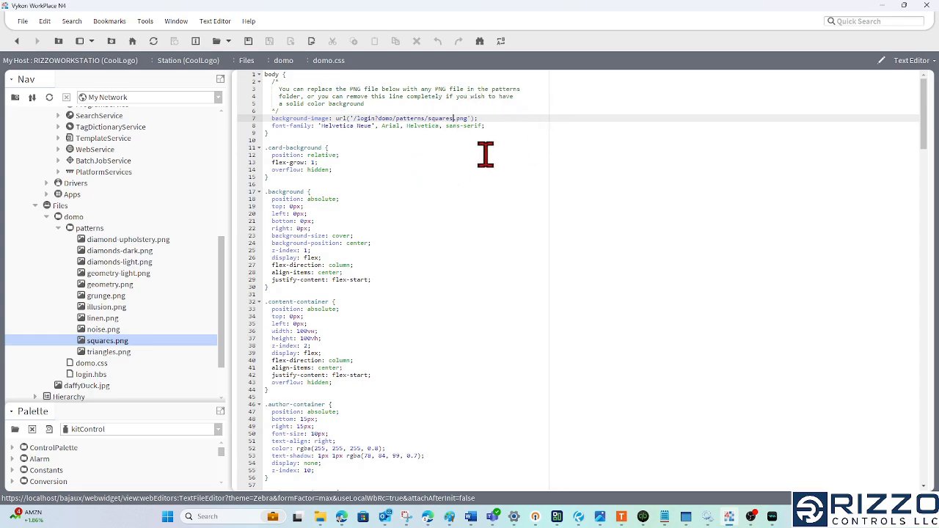
{"action": "left_click", "coordinate": [248, 41]}
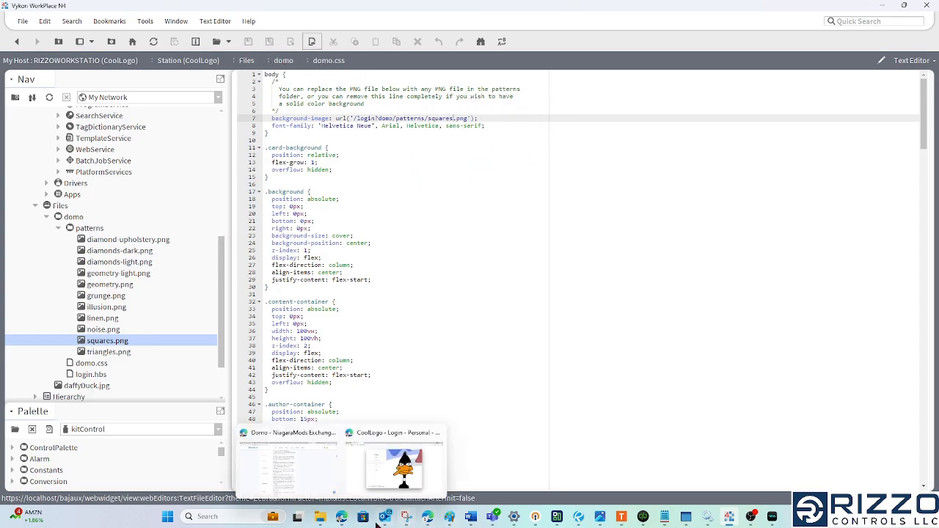
Step: Reload the CoolLogo login page in the Edge browser to check the squares background pattern
{"action": "left_click", "coordinate": [381, 473]}
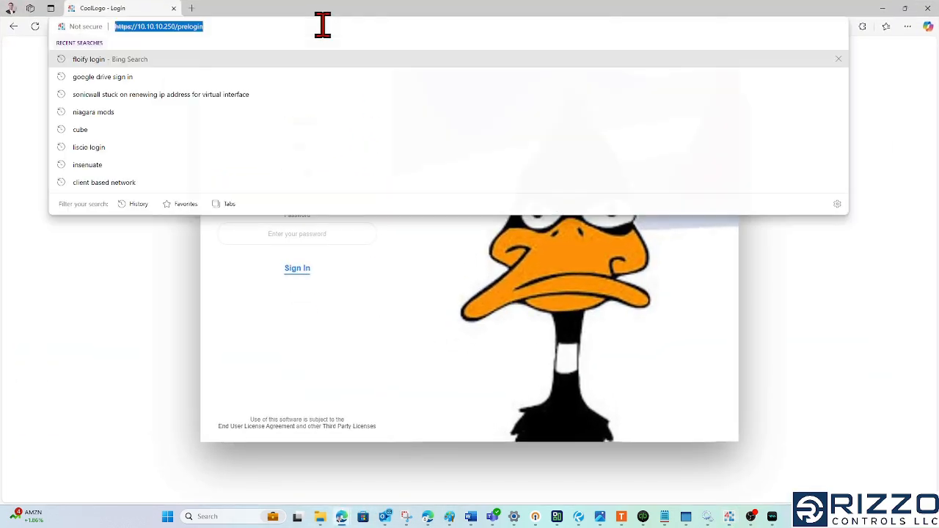